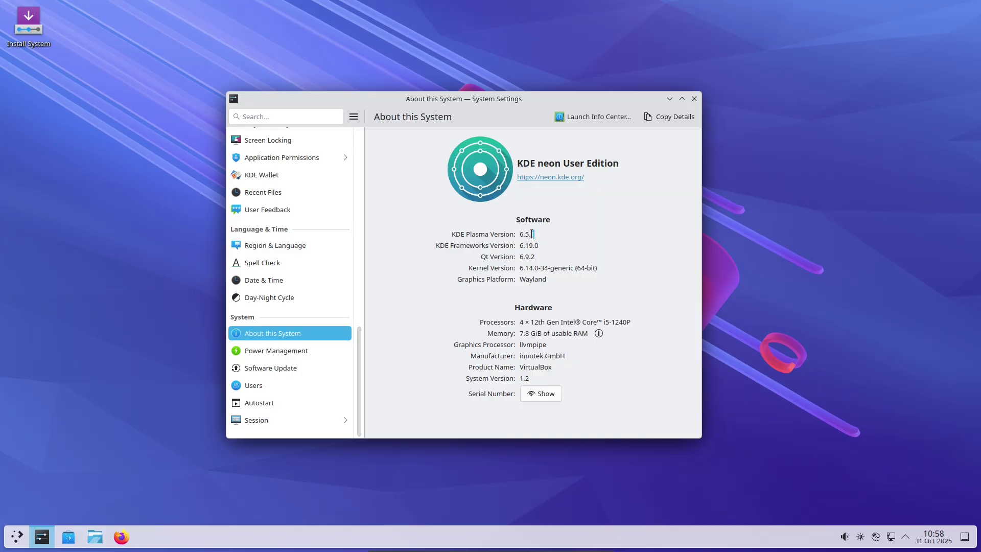
# Step: Select the KDE Plasma version value 6.5.1 on the About this System page
pyautogui.moveTo(519, 234); pyautogui.dragTo(599, 240)
# Step: Look through the tray's calendar, network, disks, brightness, volume and status overview popups
pyautogui.click(946, 537)
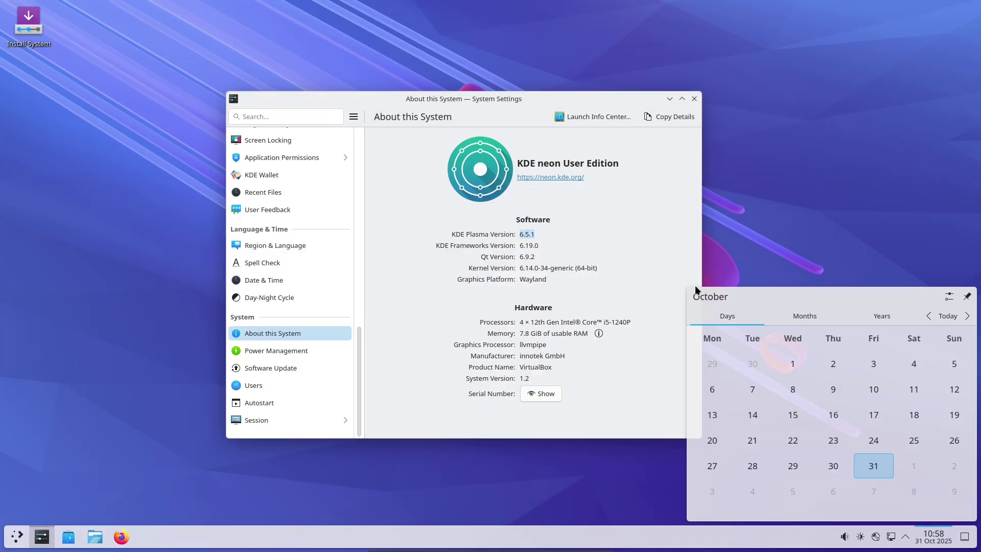
pyautogui.click(889, 538)
pyautogui.click(880, 537)
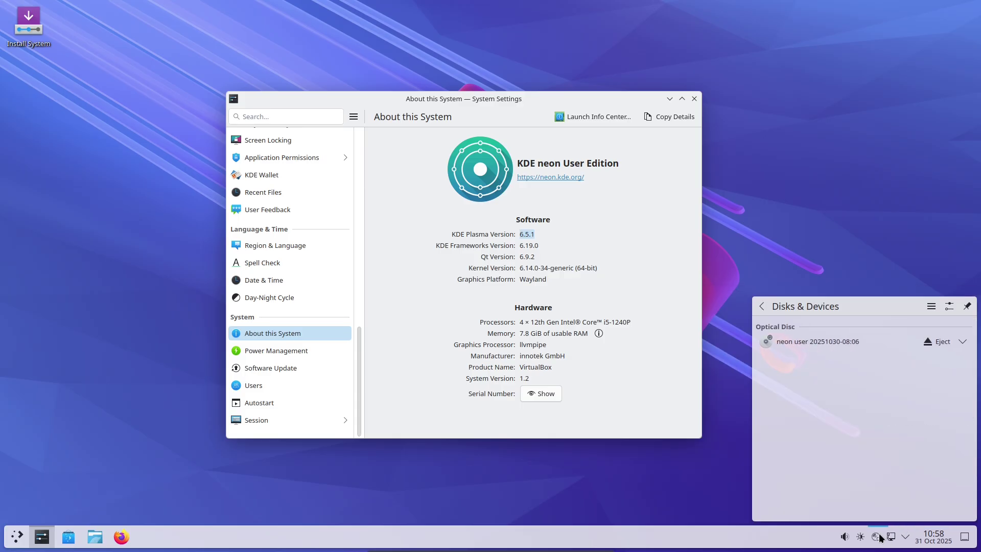
pyautogui.click(861, 537)
pyautogui.click(842, 538)
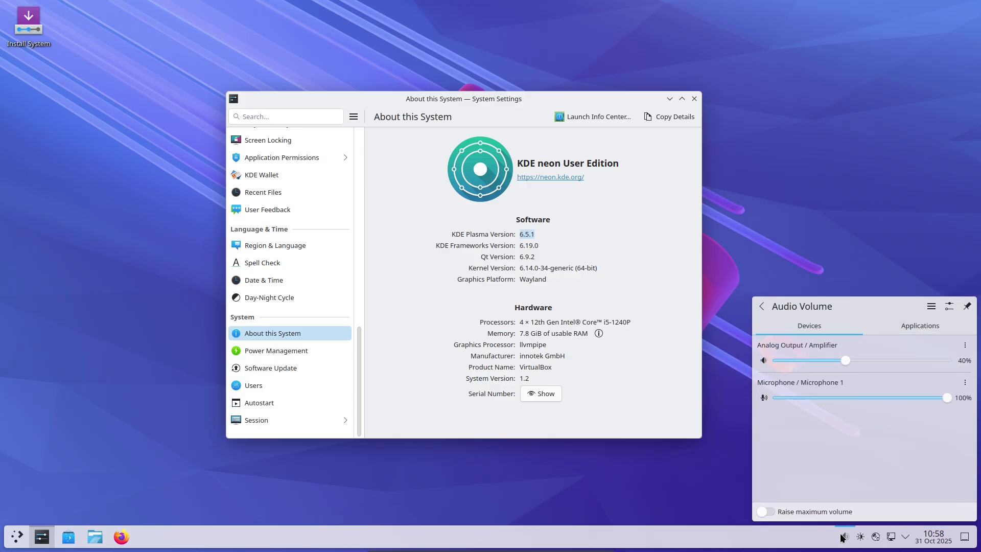
pyautogui.click(842, 538)
pyautogui.click(905, 536)
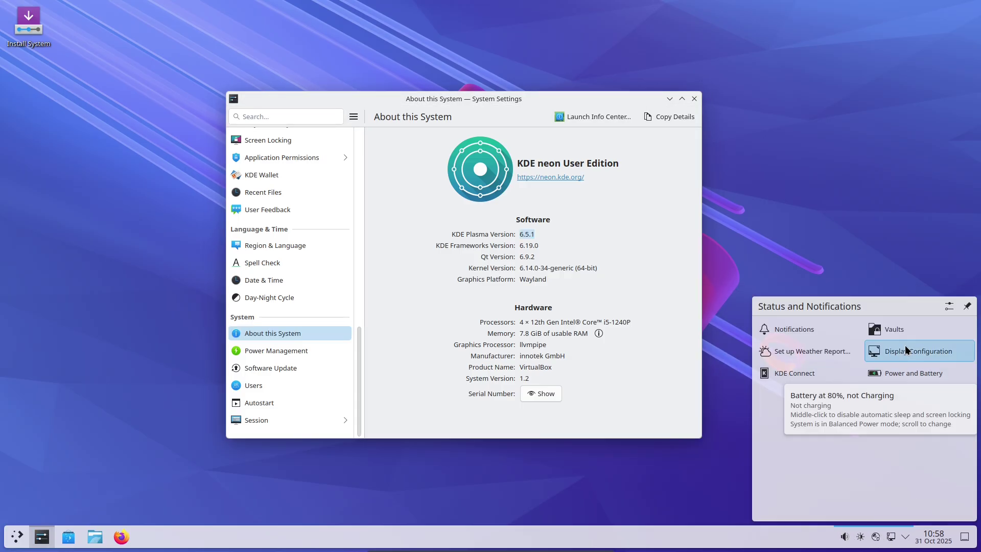
pyautogui.click(605, 473)
# Step: Copy 6.5.1, clear the clipboard history, then copy the version number again
pyautogui.rightClick(533, 235)
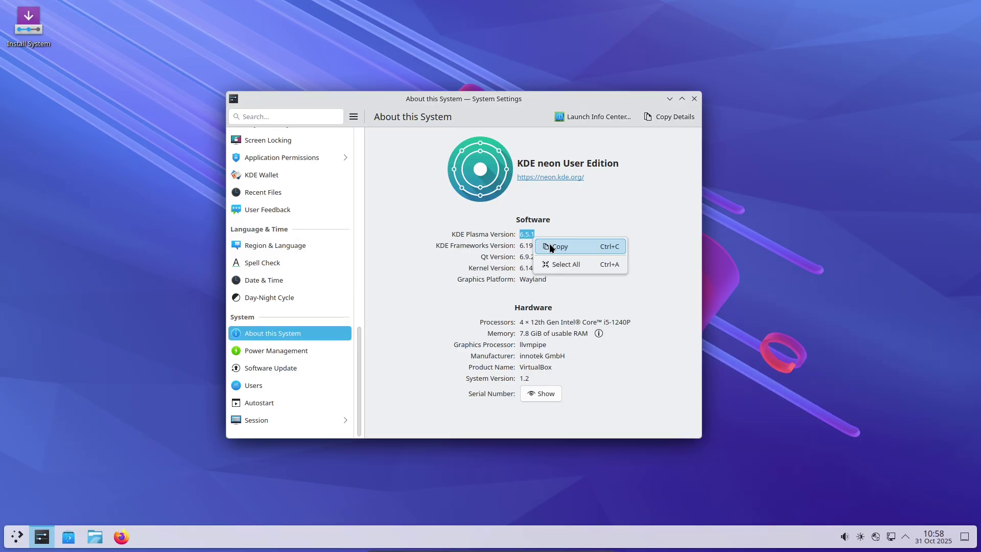
pyautogui.click(550, 245)
pyautogui.click(829, 536)
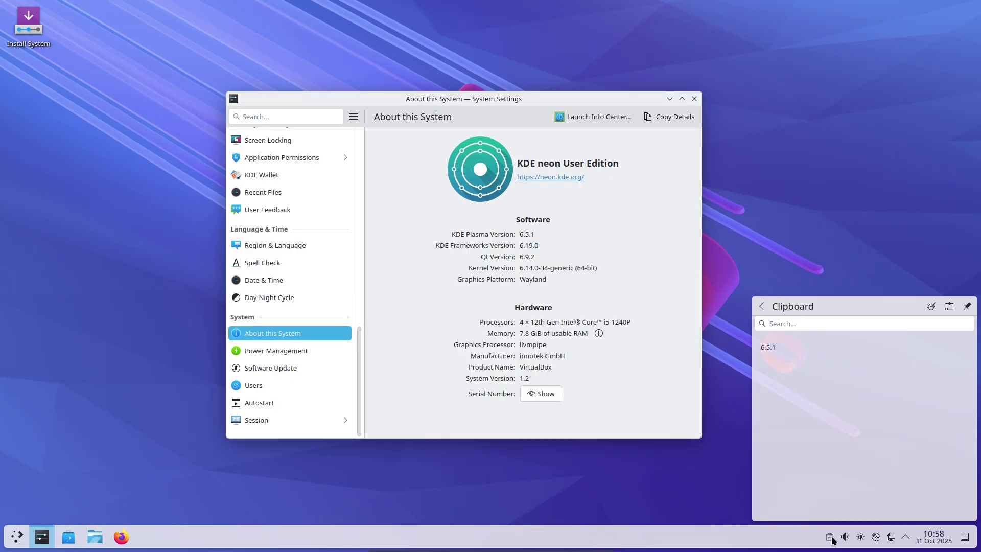
pyautogui.click(931, 305)
pyautogui.click(565, 306)
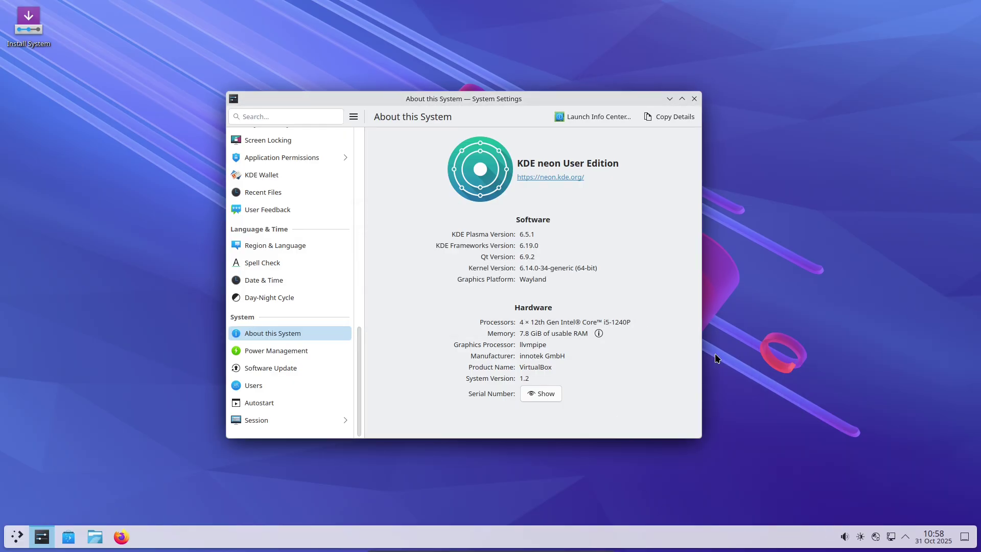
pyautogui.rightClick(512, 235)
pyautogui.click(555, 248)
# Step: Browse the clipboard's action menu, actions and shortcut settings
pyautogui.click(829, 536)
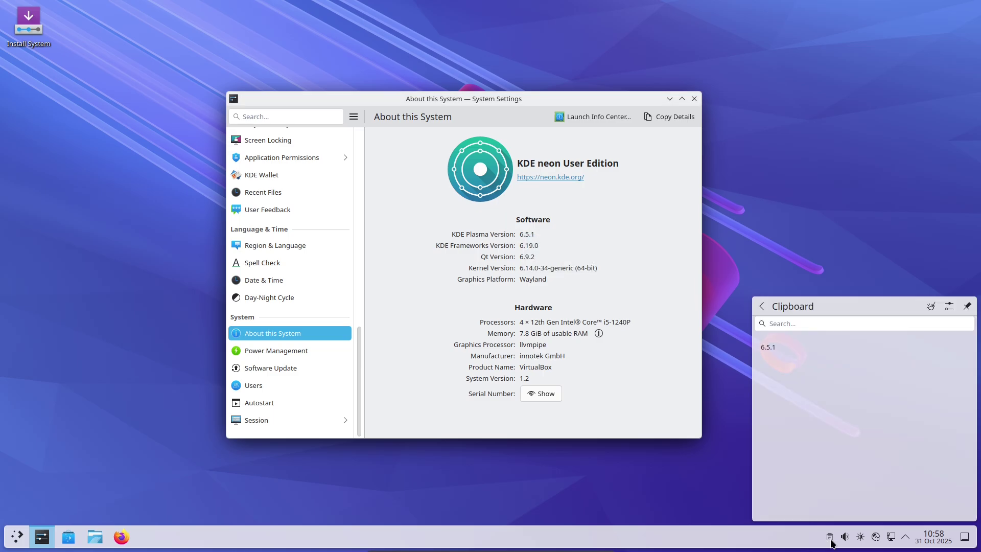
pyautogui.click(949, 307)
pyautogui.click(338, 198)
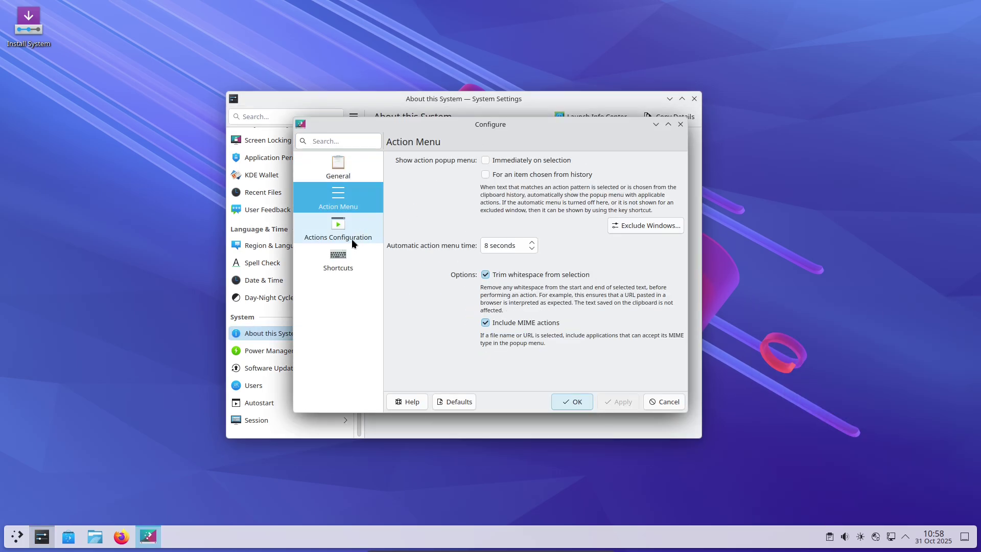
pyautogui.click(341, 262)
# Step: Cancel clipboard settings, maximize System Settings and view Default Applications and File Associations
pyautogui.click(662, 401)
pyautogui.click(682, 99)
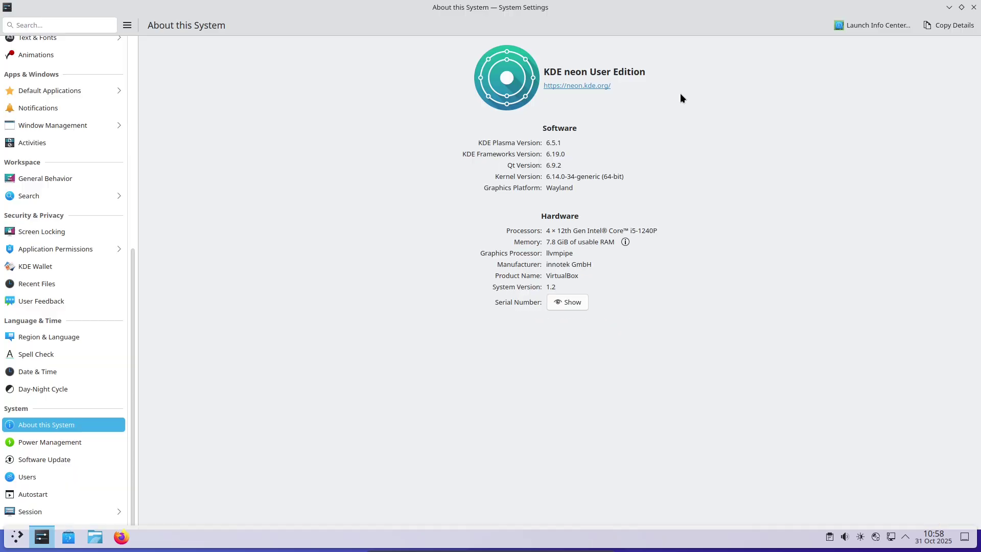
pyautogui.scroll(10, 135, 357)
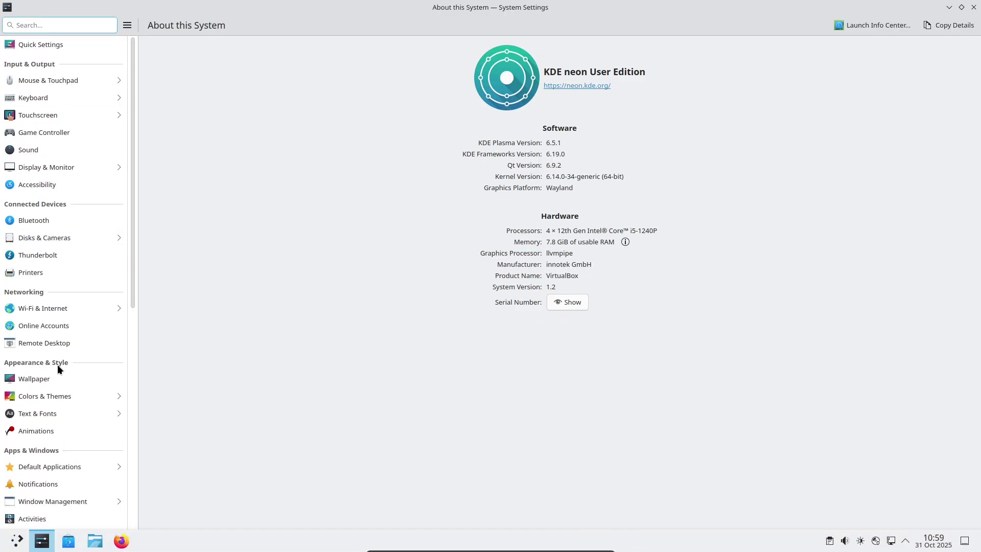
pyautogui.click(53, 466)
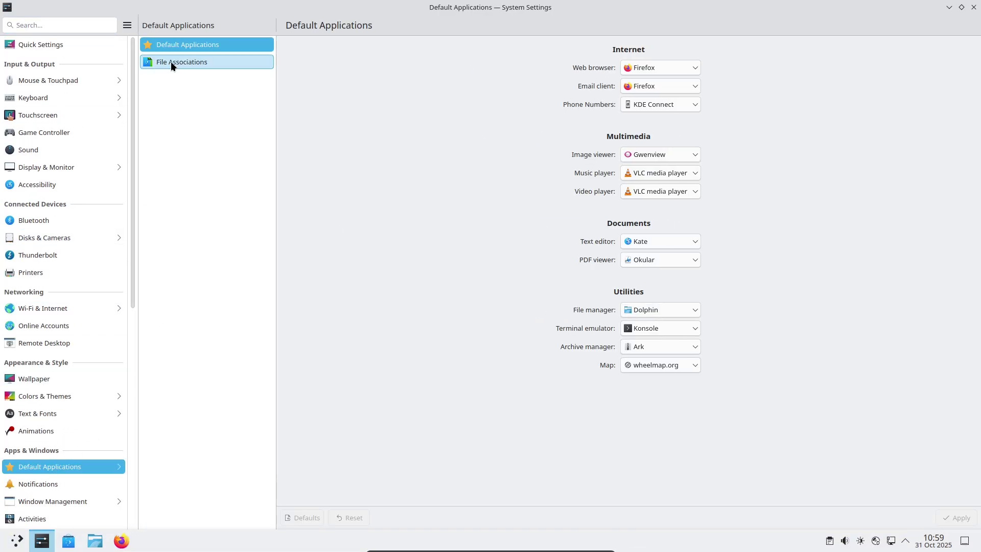
pyautogui.click(170, 61)
# Step: Browse Accessibility's System Bell, Modifier Keys, Invert, Screen Reader and Shake Cursor pages
pyautogui.click(71, 190)
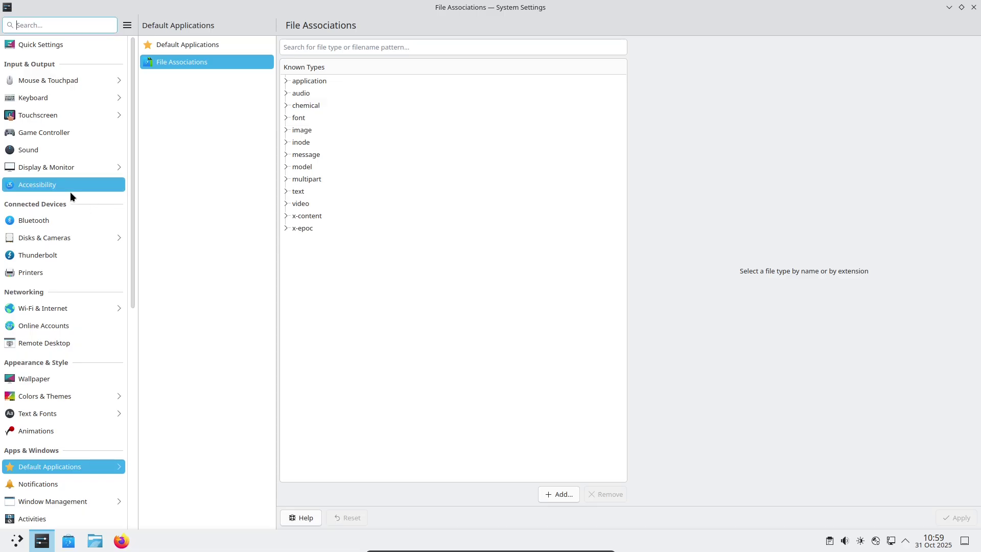
pyautogui.click(194, 62)
pyautogui.click(192, 79)
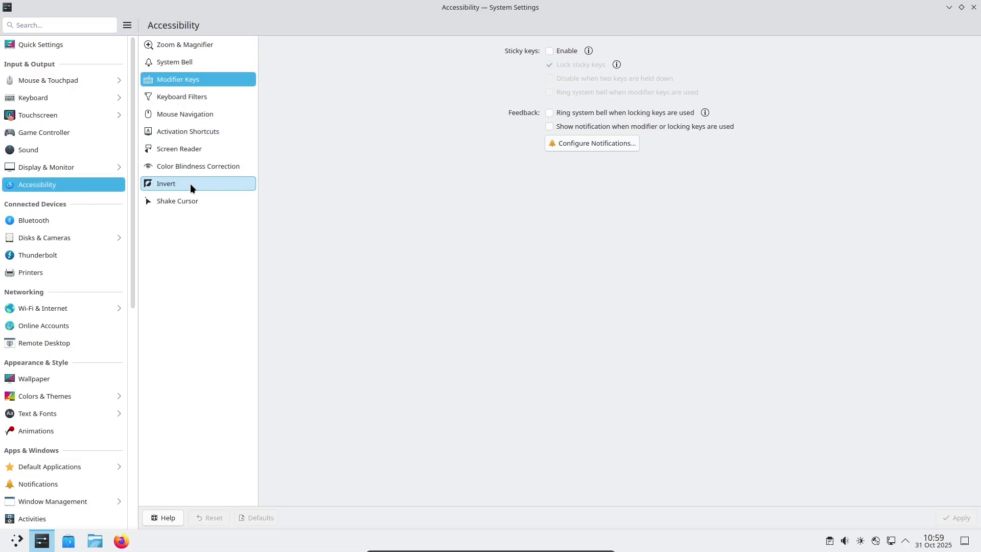
pyautogui.click(190, 183)
pyautogui.click(194, 148)
pyautogui.click(191, 200)
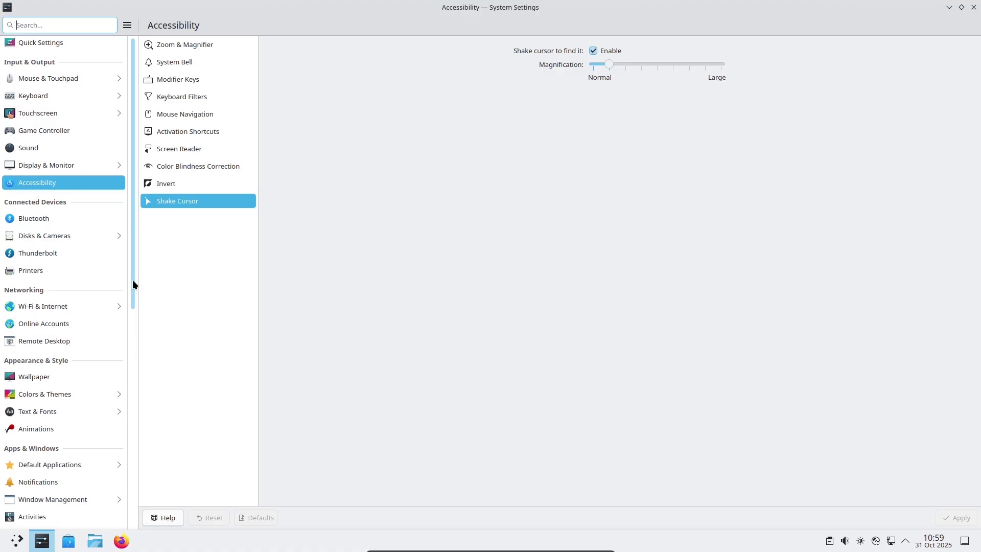
pyautogui.moveTo(133, 280); pyautogui.dragTo(130, 448)
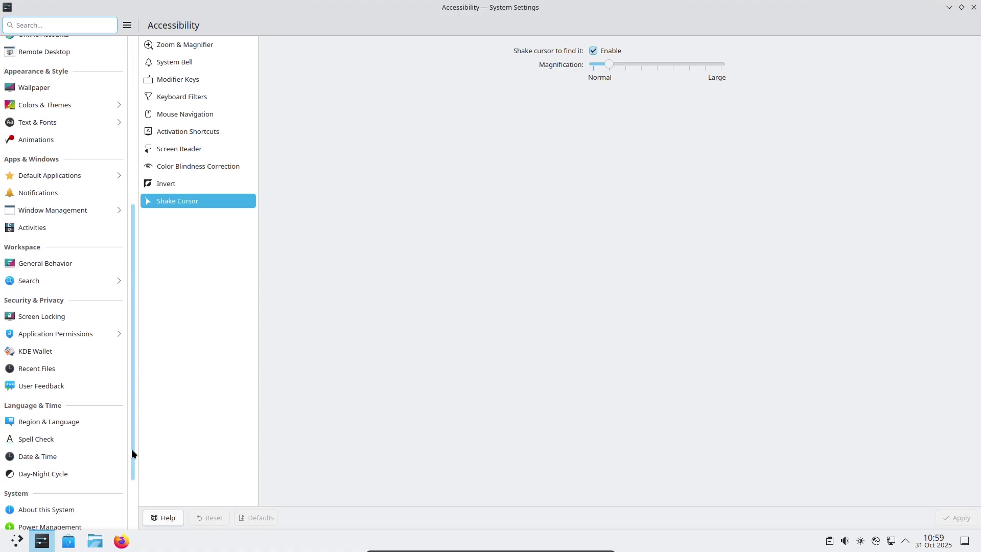
# Step: Review Application Permissions: Legacy X11 App Support, then Discover's and Firefox's permissions
pyautogui.click(76, 327)
pyautogui.click(205, 62)
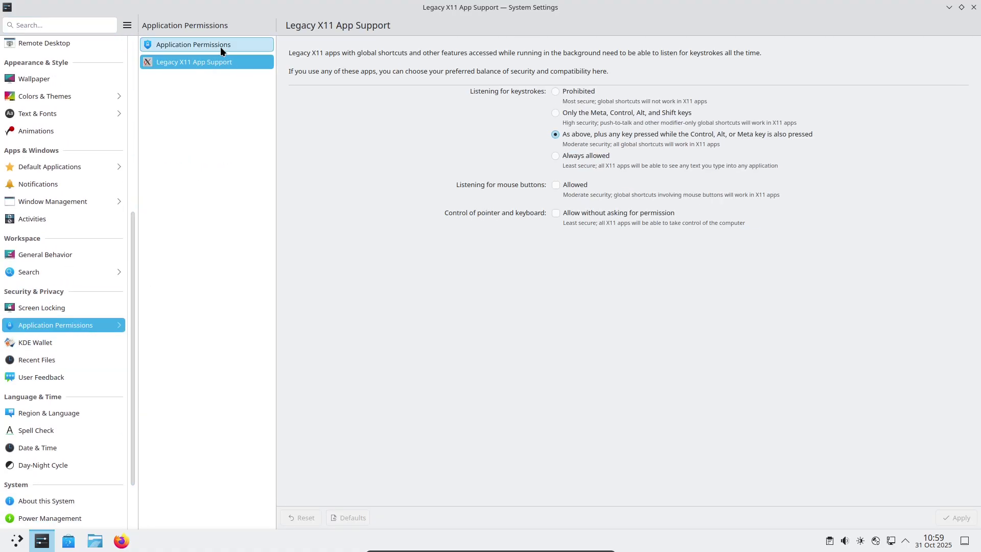
pyautogui.click(220, 46)
pyautogui.click(335, 120)
pyautogui.click(329, 174)
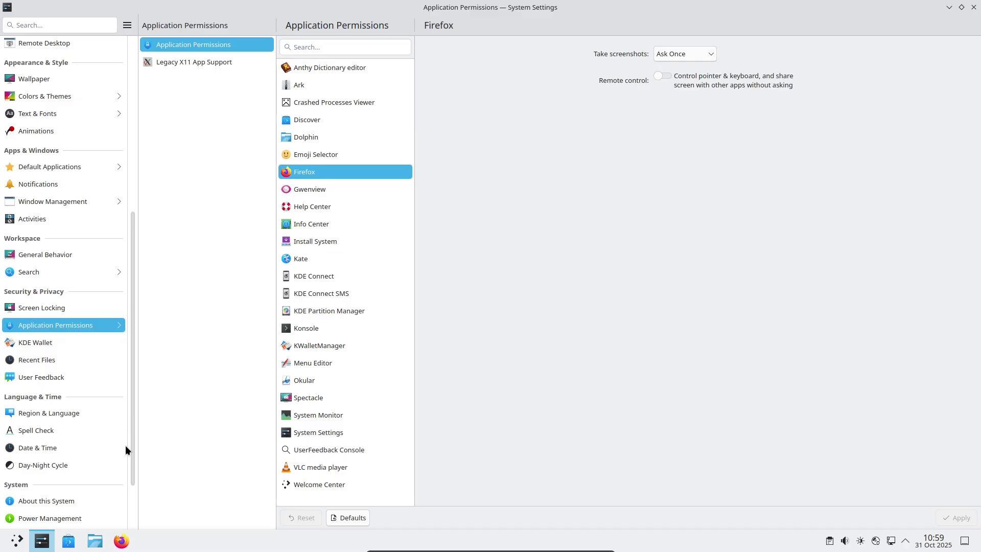
# Step: View the Software Update settings, then the Quick Settings overview
pyautogui.scroll(-3, 131, 479)
pyautogui.click(85, 461)
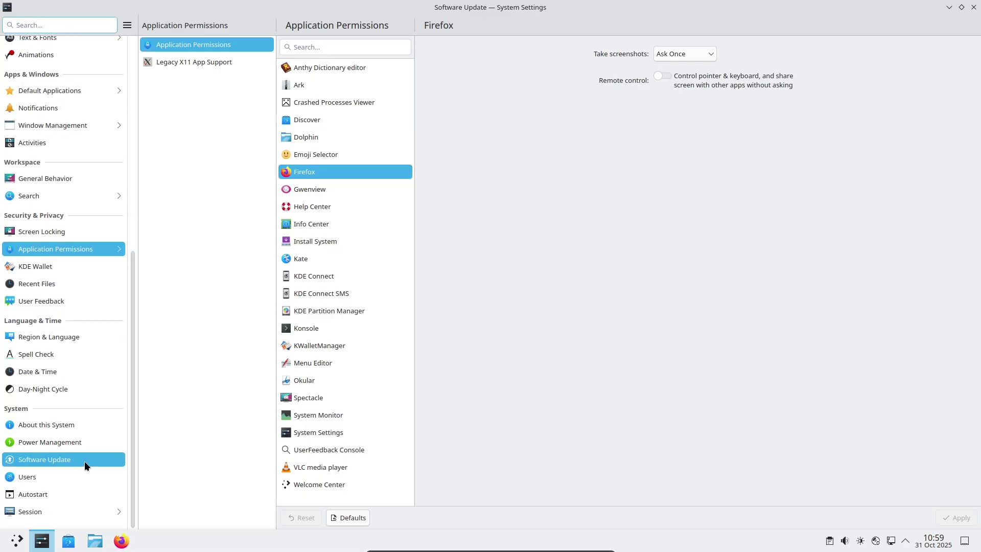
pyautogui.scroll(12, 136, 359)
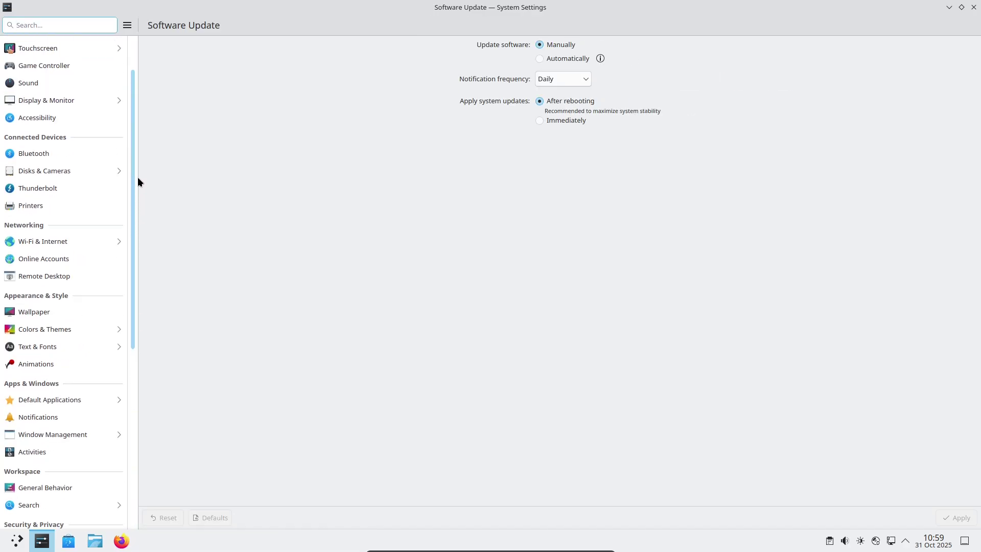
pyautogui.scroll(3, 137, 176)
pyautogui.click(54, 45)
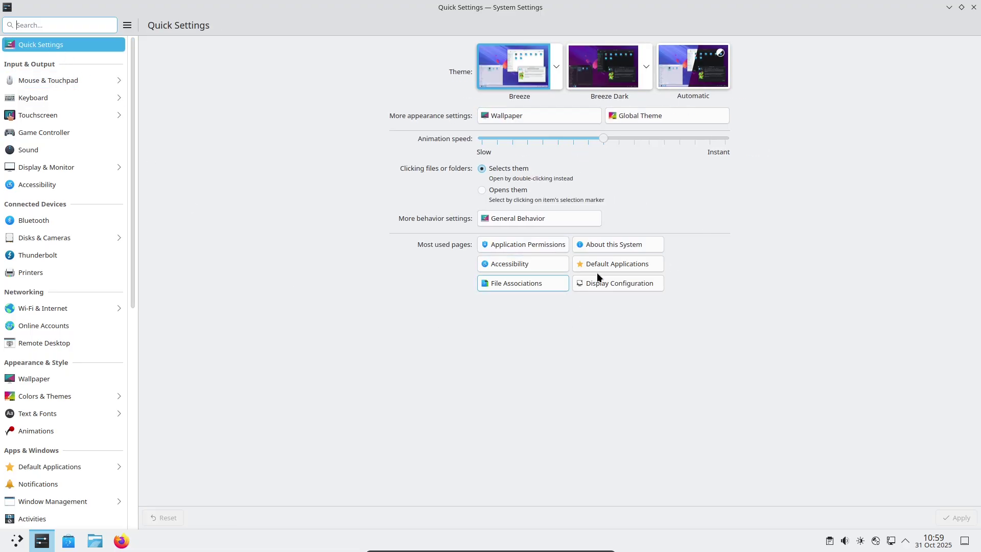
# Step: View Display & Monitor, Accessibility, Thunderbolt and Animations pages, then close System Settings
pyautogui.click(68, 171)
pyautogui.click(113, 187)
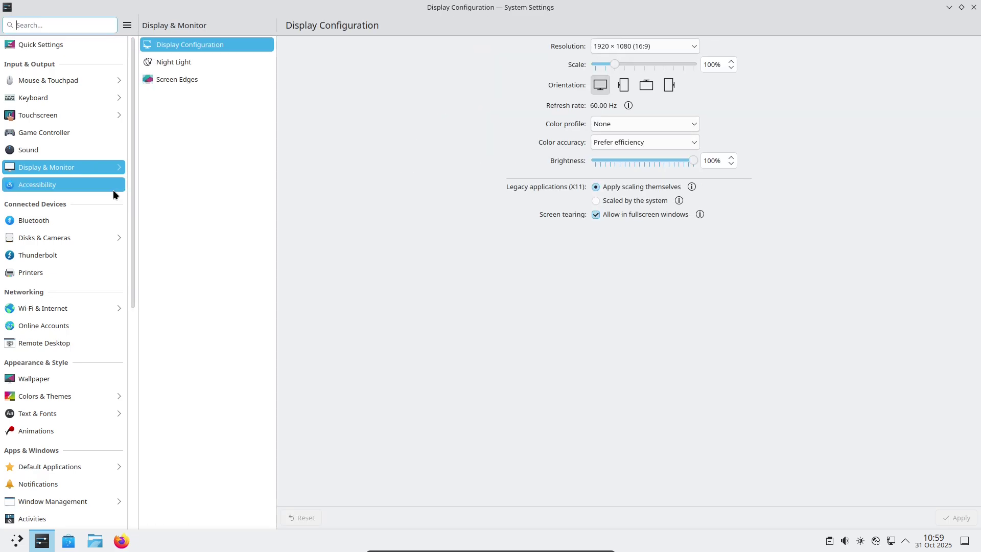
pyautogui.click(84, 257)
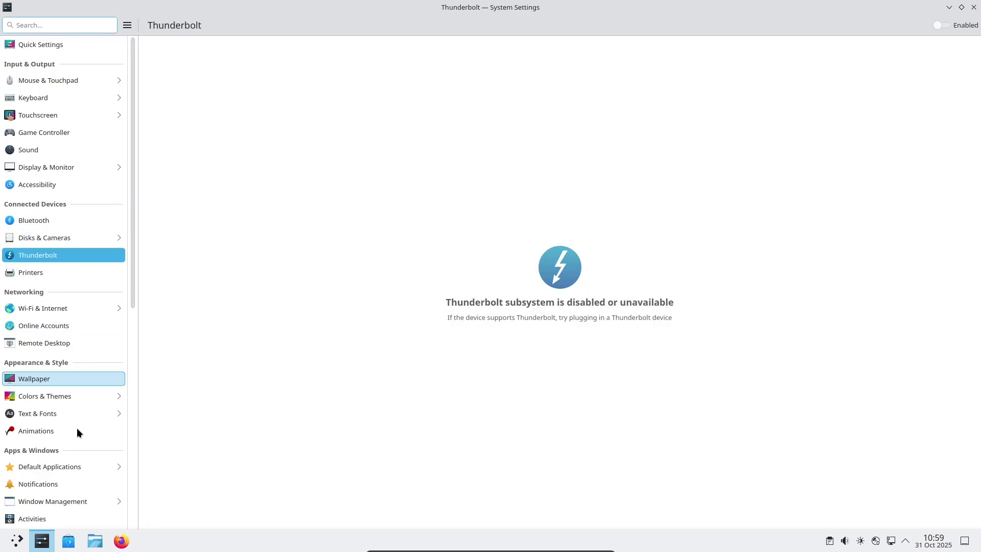
pyautogui.click(75, 434)
pyautogui.moveTo(133, 307); pyautogui.dragTo(138, 518)
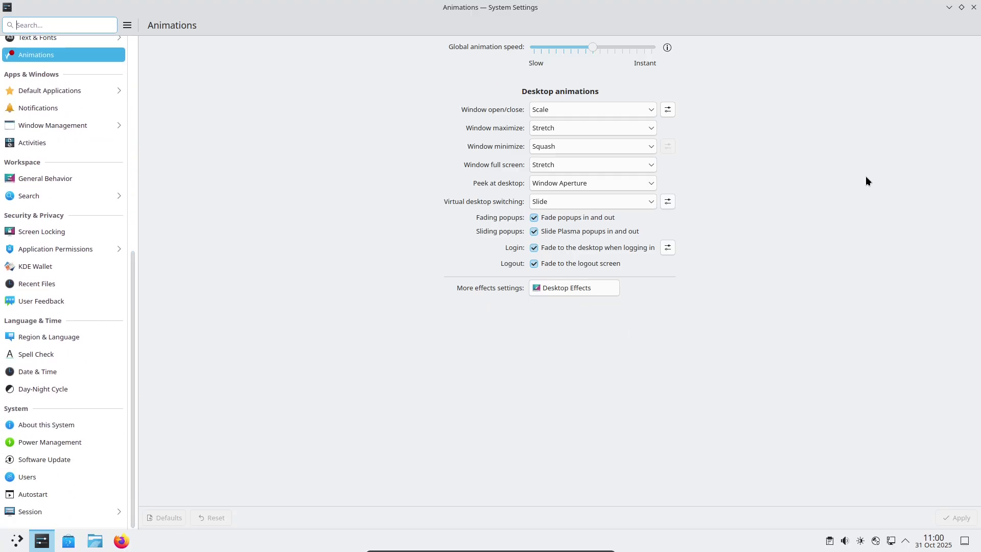
pyautogui.click(973, 8)
# Step: Open the KDE Menu Editor from the launcher's options and preview alternative launcher widgets
pyautogui.rightClick(17, 536)
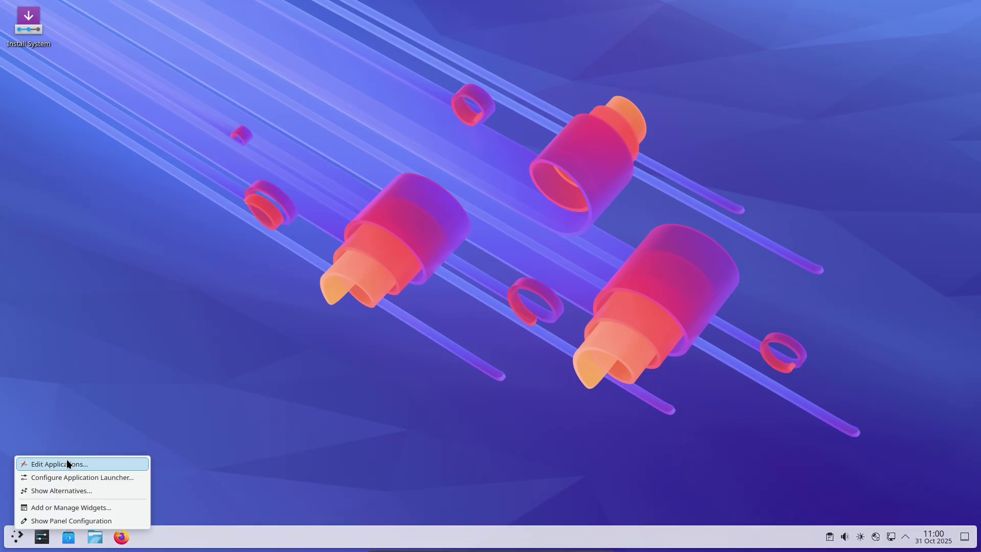
pyautogui.click(67, 461)
pyautogui.rightClick(17, 536)
pyautogui.press('Escape')
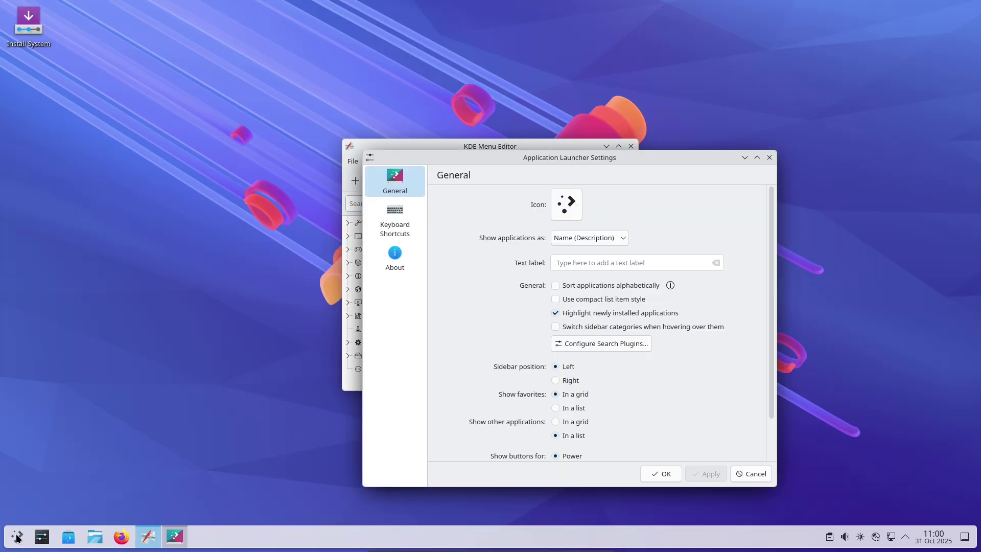
pyautogui.rightClick(17, 536)
pyautogui.click(63, 491)
pyautogui.rightClick(17, 536)
pyautogui.click(61, 507)
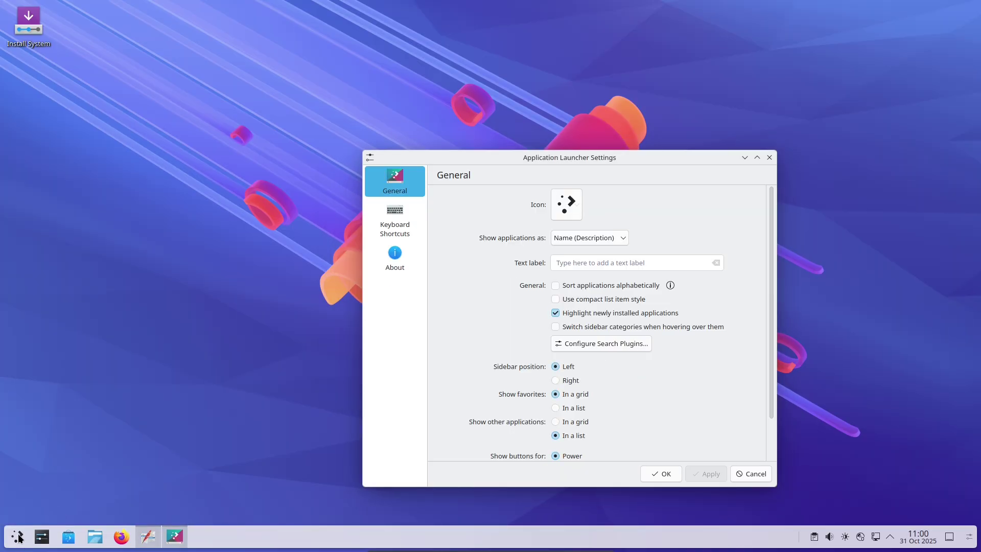
# Step: Enter panel editing mode, view the widgets available to add, then exit
pyautogui.rightClick(19, 536)
pyautogui.click(50, 519)
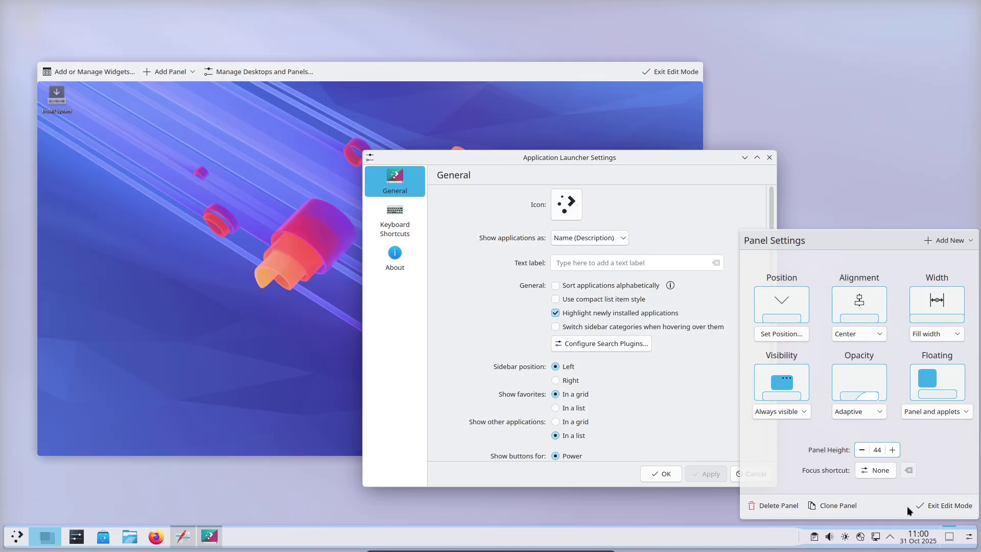
pyautogui.click(969, 240)
pyautogui.click(927, 508)
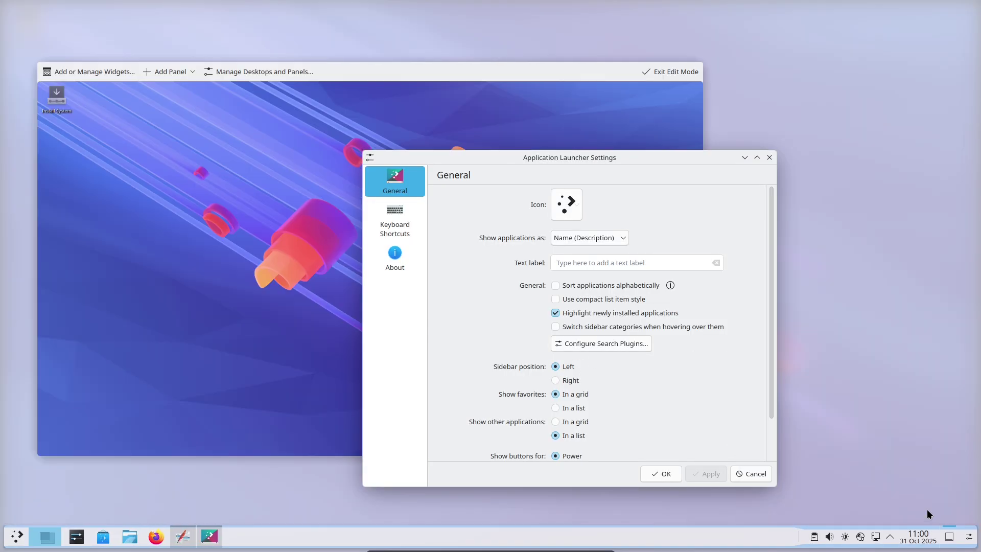
# Step: Close the KDE Menu Editor and dismiss the desktop context menu
pyautogui.click(394, 258)
pyautogui.click(751, 473)
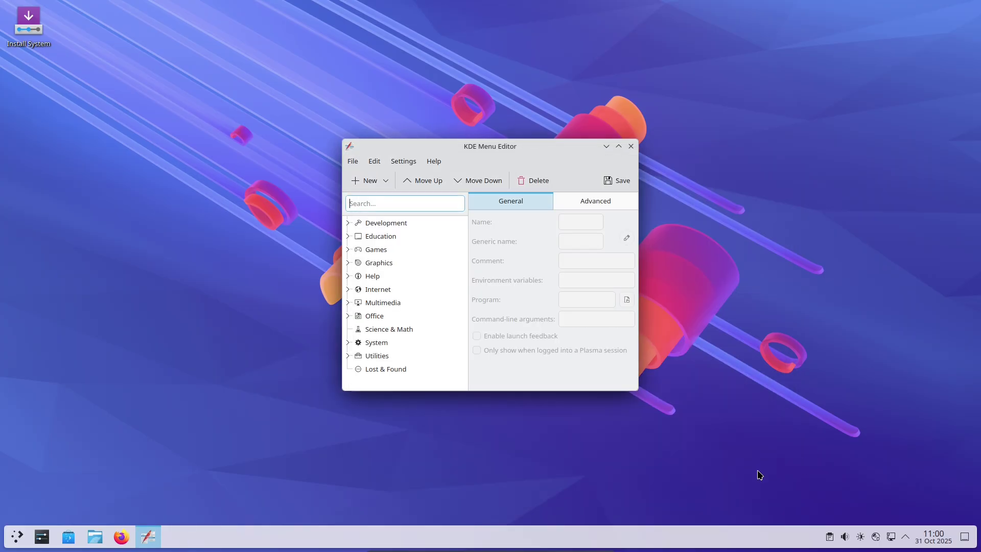
pyautogui.click(630, 146)
pyautogui.rightClick(286, 138)
pyautogui.click(310, 266)
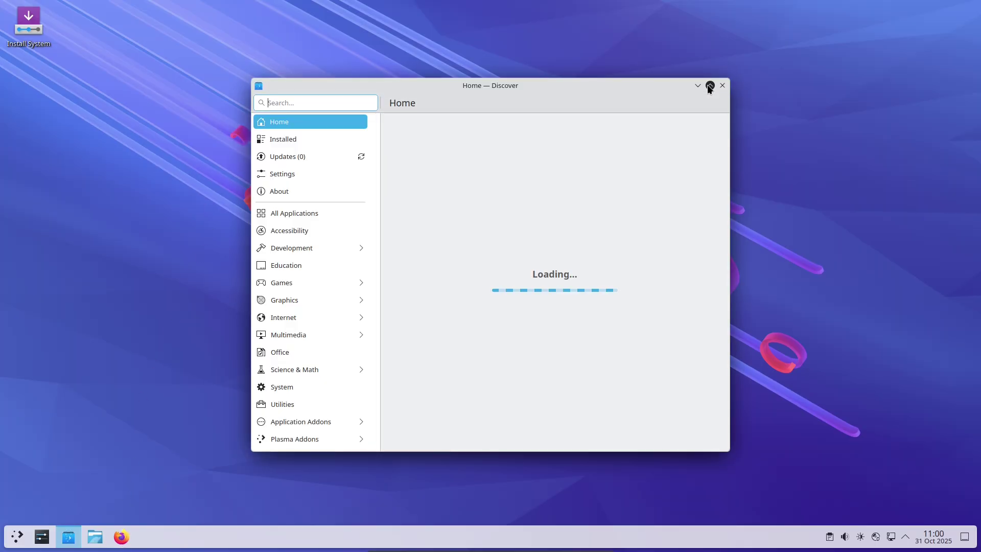
# Step: Maximize Discover, view its About page, load All Applications, then restore the window size
pyautogui.click(709, 85)
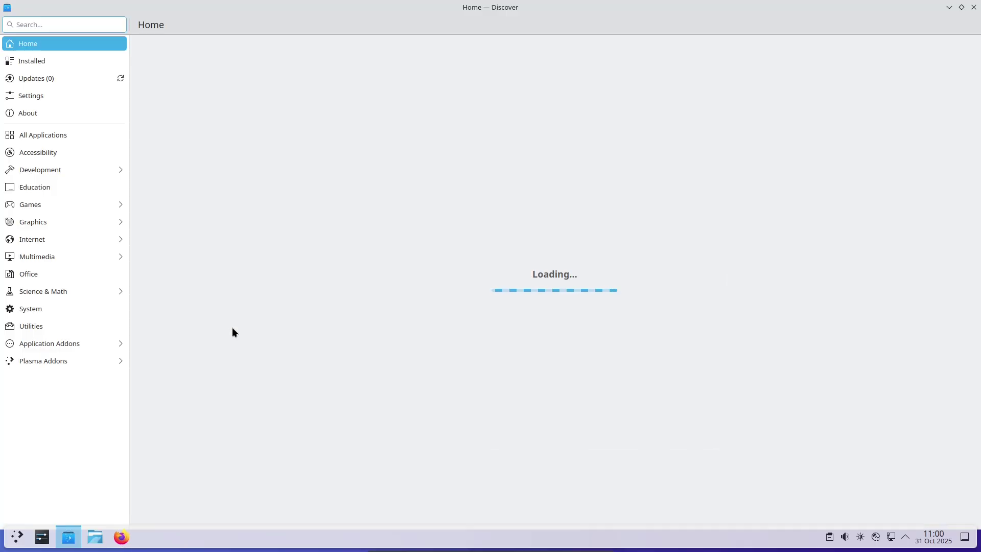
pyautogui.click(50, 108)
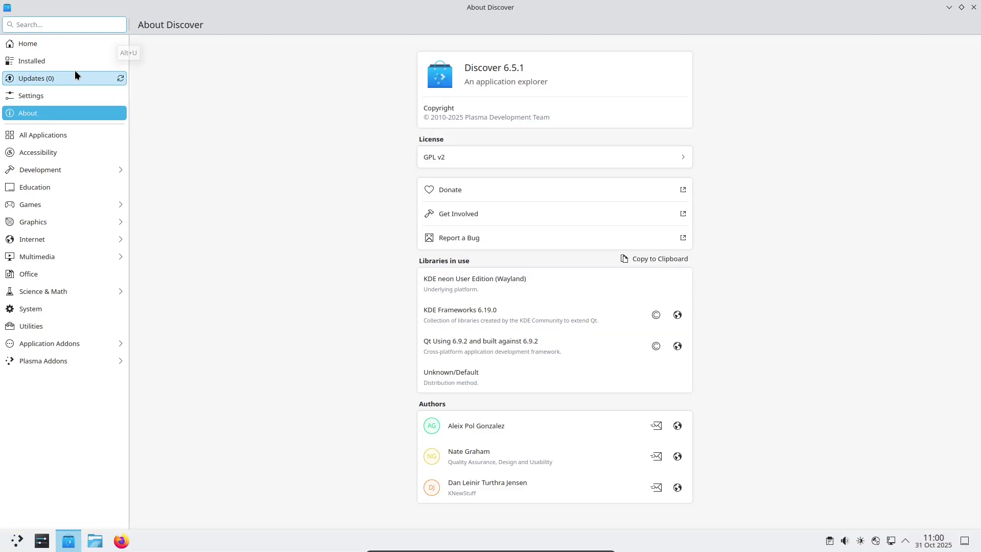
pyautogui.click(47, 129)
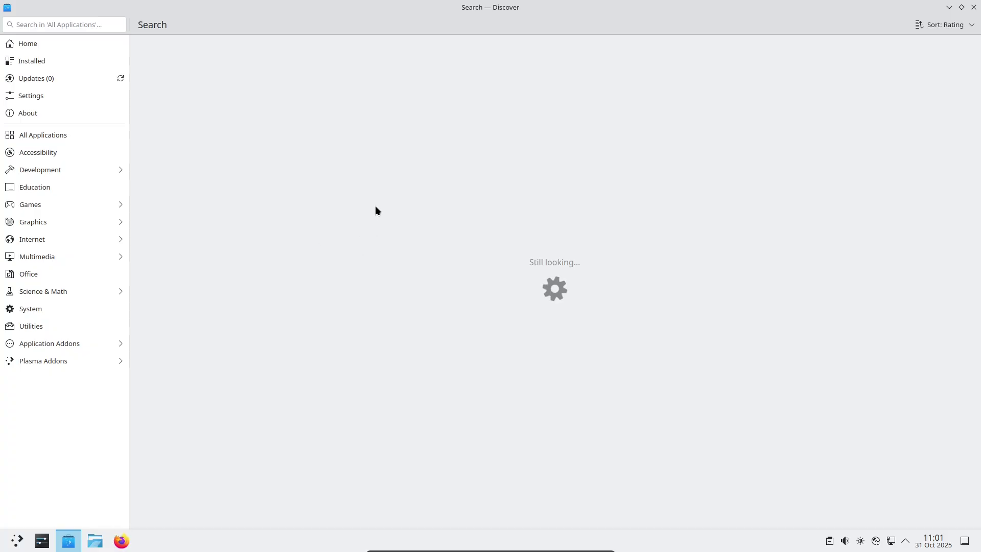
pyautogui.click(962, 8)
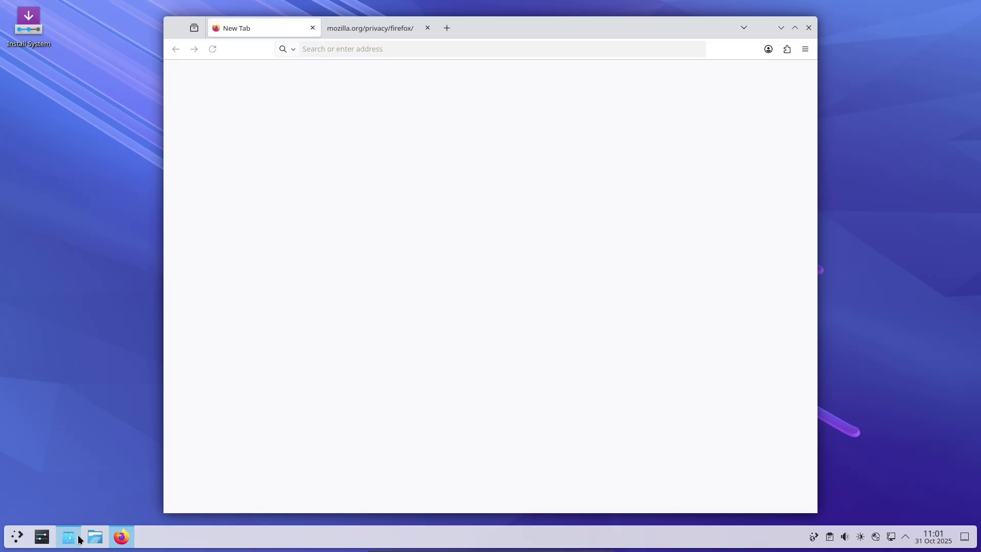
# Step: Close Firefox's mozilla.org privacy tab and load kde.org
pyautogui.click(69, 536)
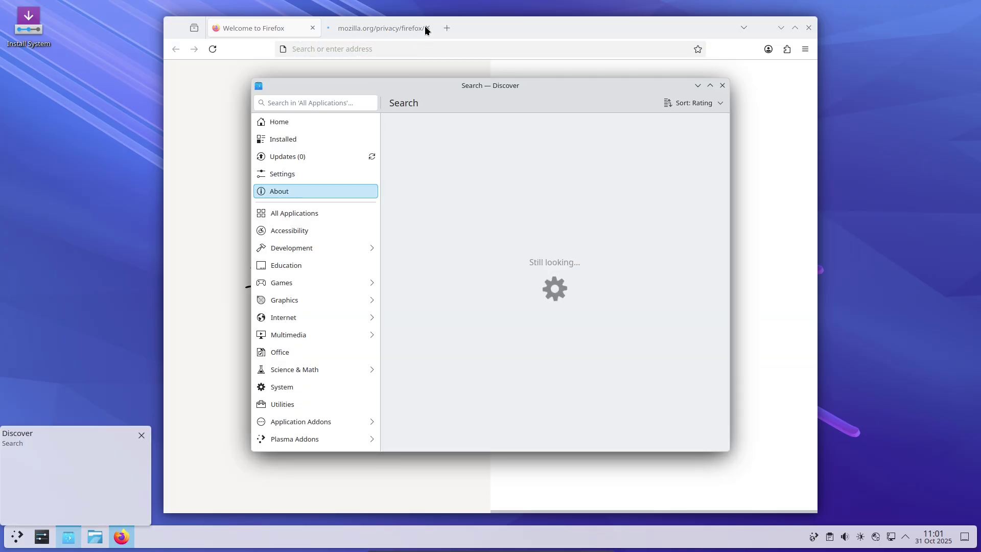
pyautogui.click(424, 28)
pyautogui.click(426, 28)
pyautogui.click(423, 47)
pyautogui.write('kde')
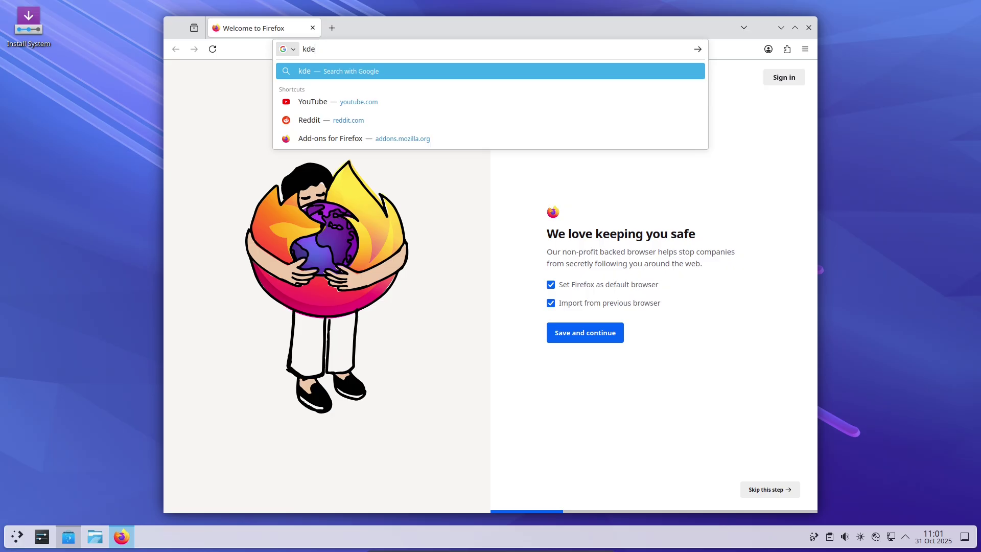
pyautogui.write('.org')
pyautogui.press('Return')
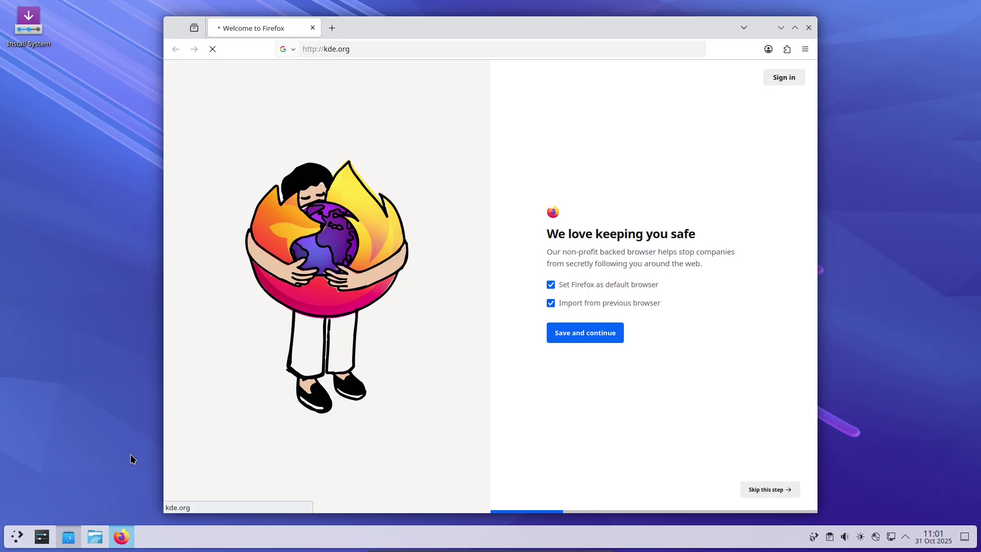
# Step: Show all applications in Discover, then maximize the Firefox window
pyautogui.click(68, 536)
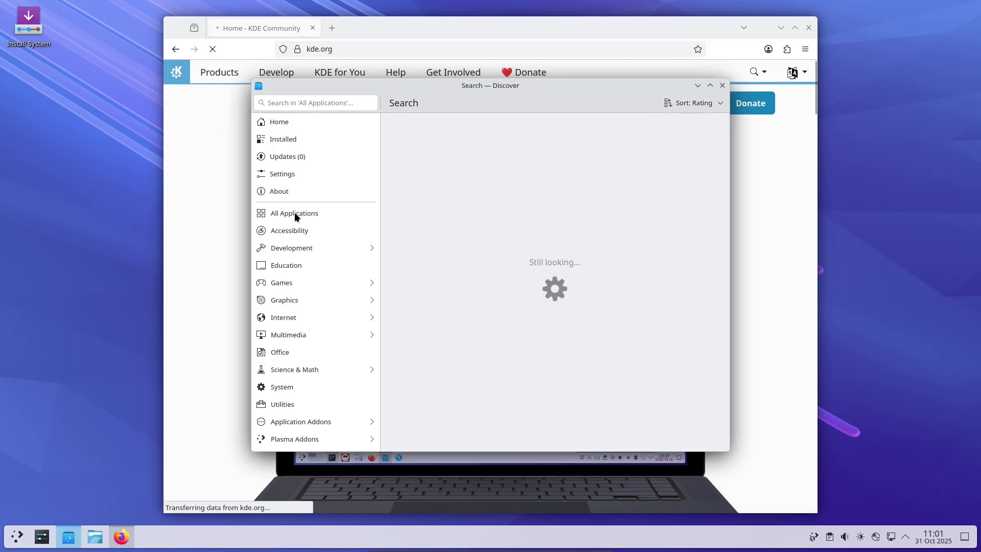
pyautogui.click(294, 213)
pyautogui.click(294, 174)
pyautogui.click(490, 25)
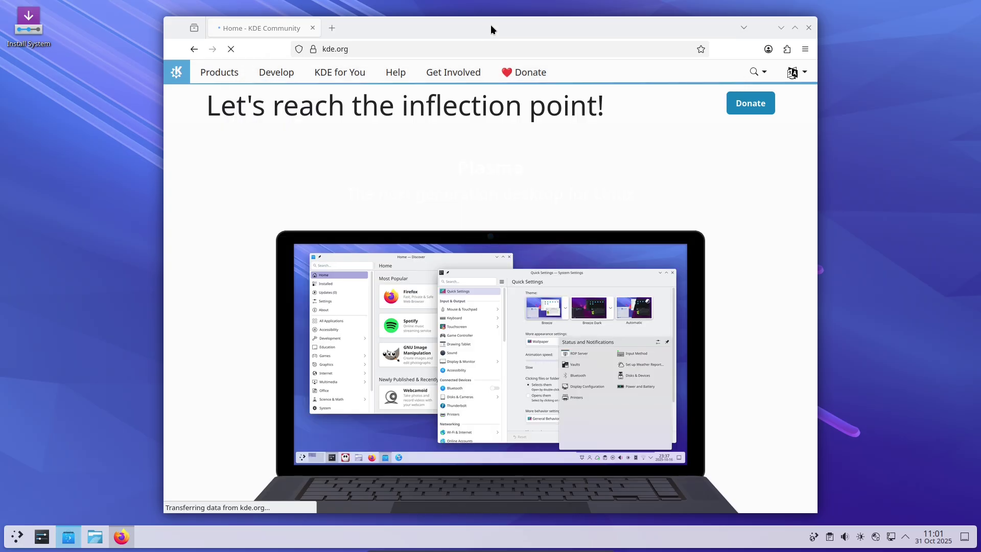
pyautogui.click(794, 27)
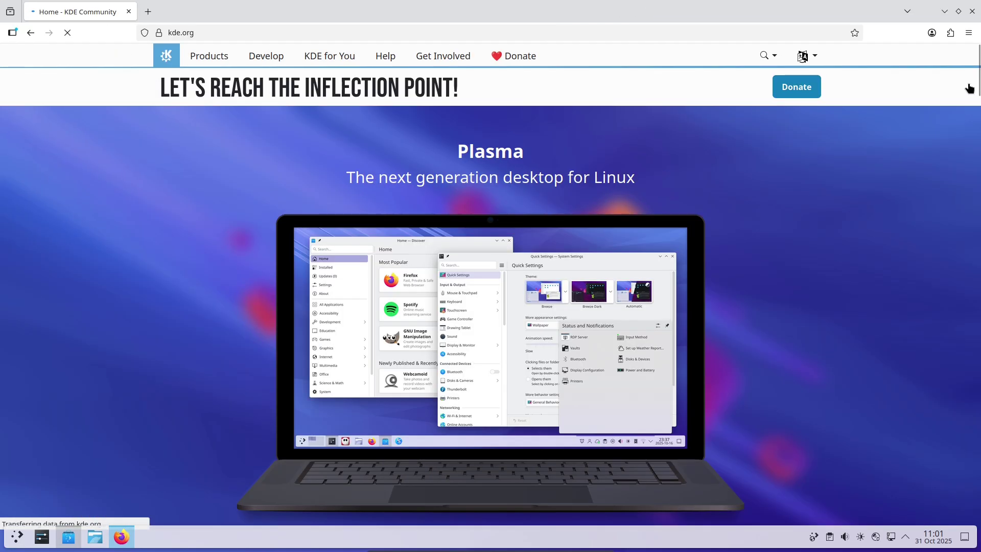
# Step: Scroll to Announcements and select the Plasma 6.5 heading, 6.5.1 headline and bugfix summary
pyautogui.scroll(-15, 978, 121)
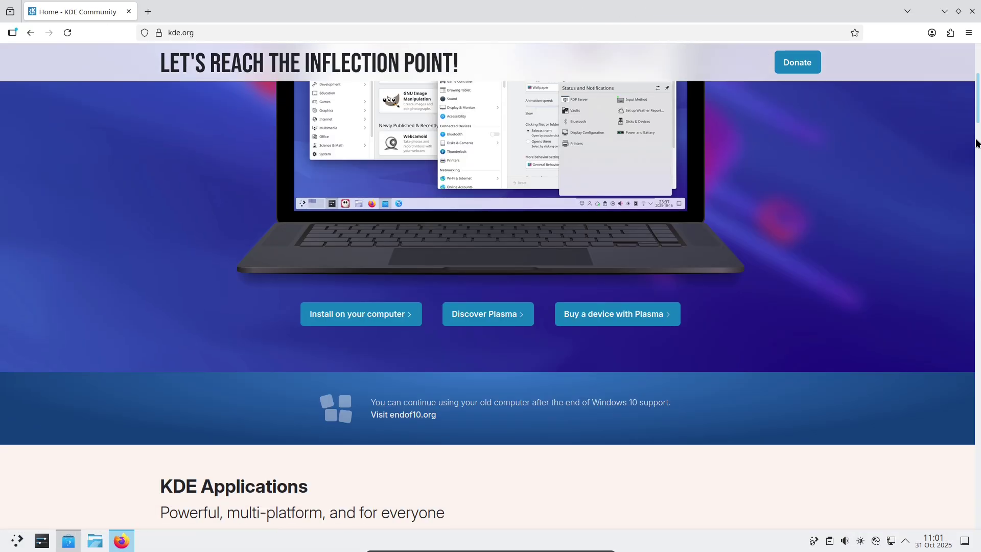
pyautogui.scroll(-12, 969, 248)
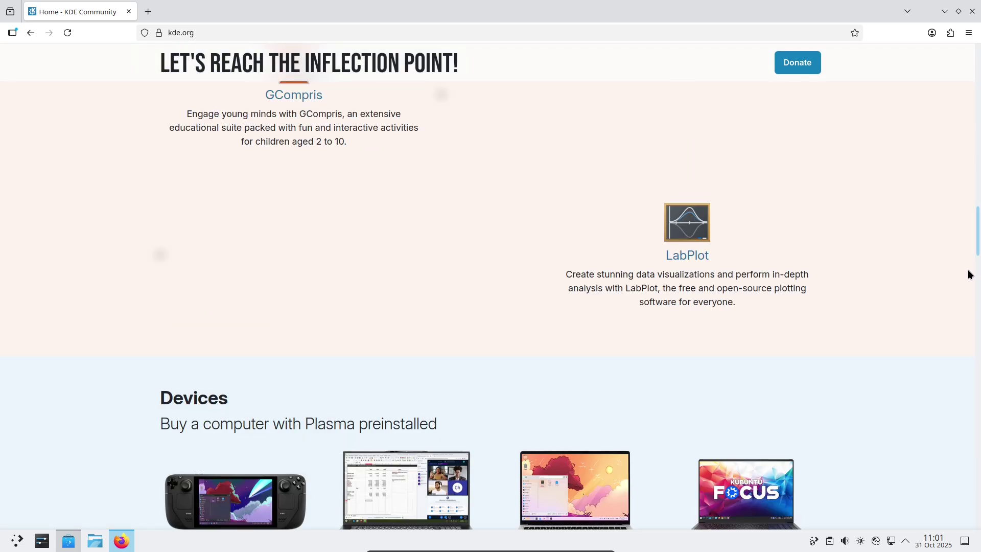
pyautogui.scroll(-2, 965, 366)
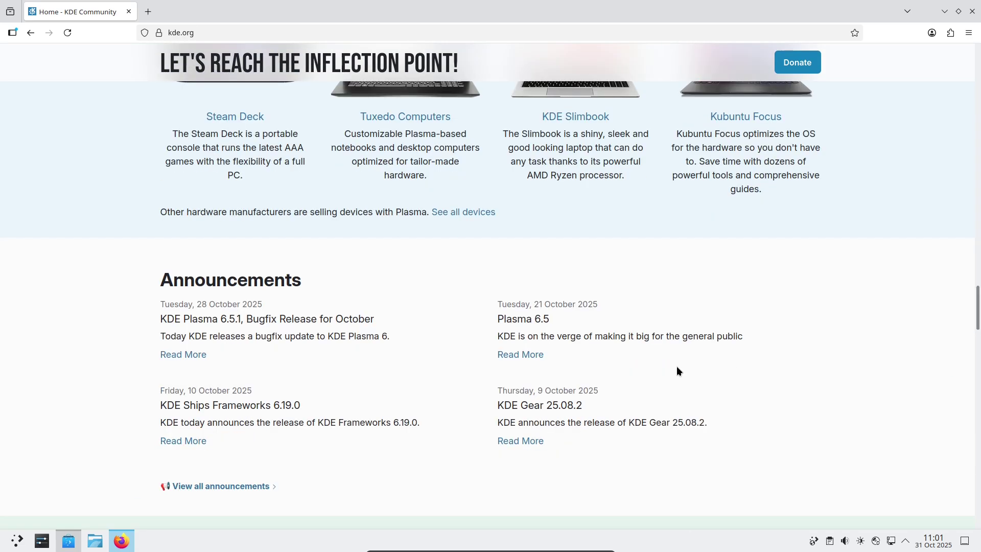
pyautogui.moveTo(563, 314); pyautogui.dragTo(491, 323)
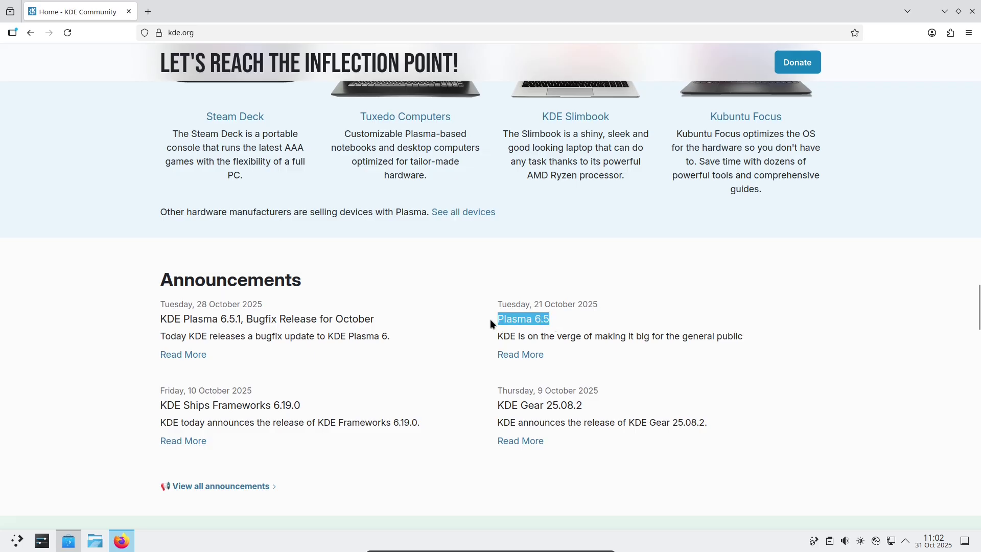
pyautogui.moveTo(245, 320); pyautogui.dragTo(147, 320)
pyautogui.moveTo(248, 319); pyautogui.dragTo(391, 338)
# Step: Open the Plasma 6.5 announcement, try the Custom Amount donation field, then bring Discover forward
pyautogui.click(535, 355)
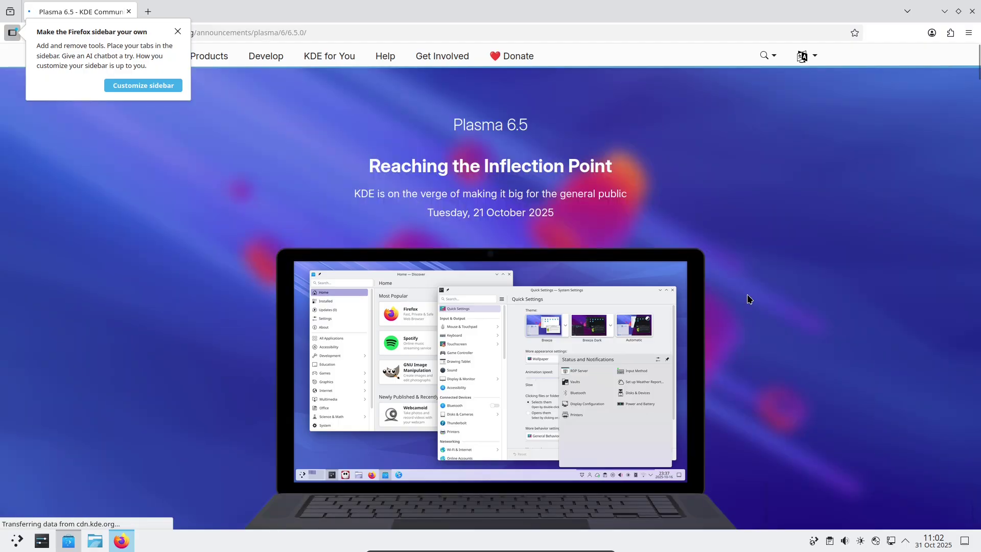
pyautogui.scroll(-9, 745, 297)
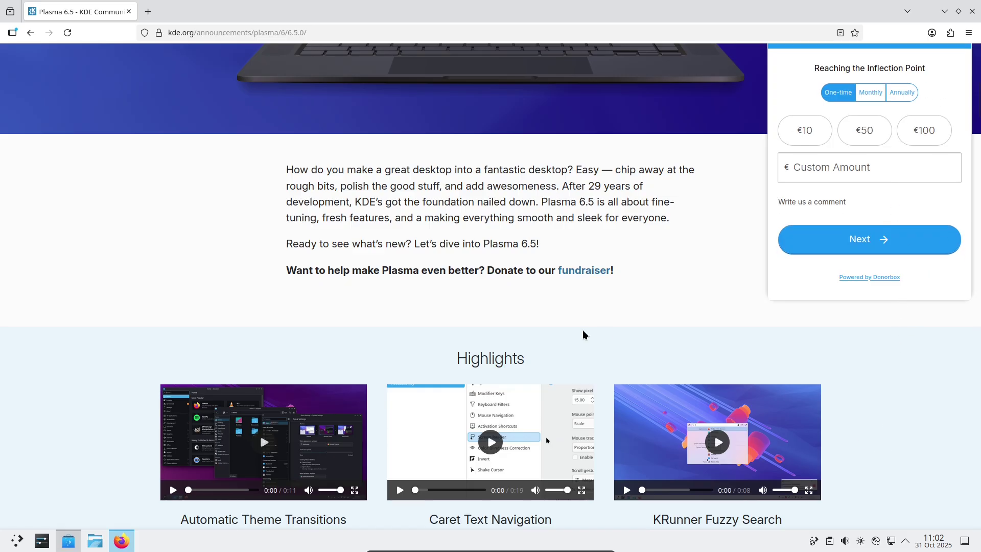
pyautogui.click(837, 172)
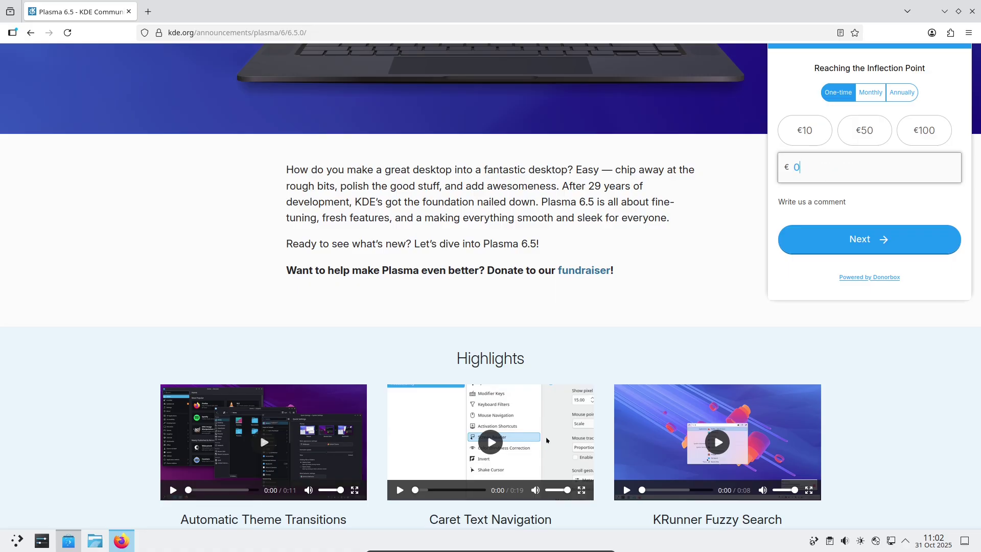
pyautogui.click(605, 290)
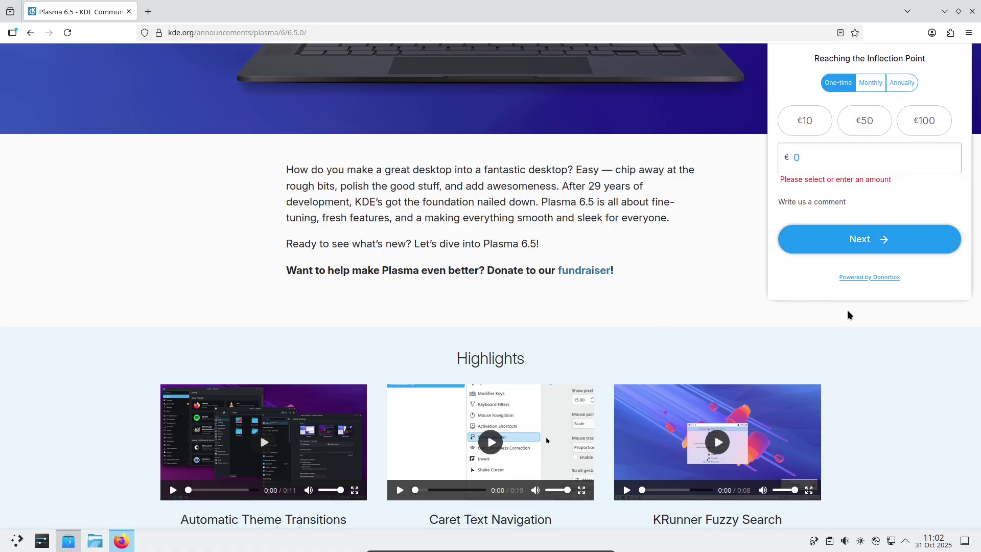
pyautogui.scroll(1, 907, 445)
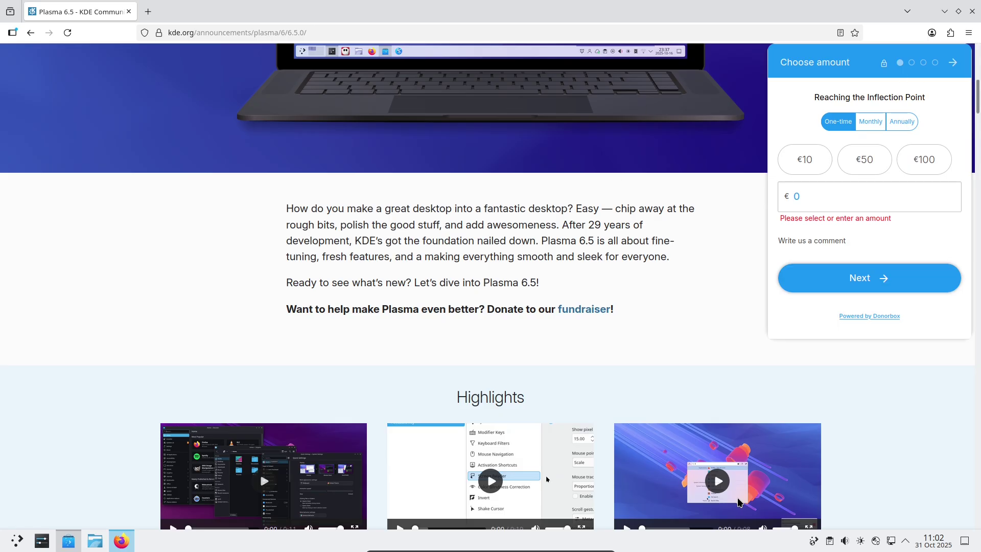
pyautogui.click(68, 541)
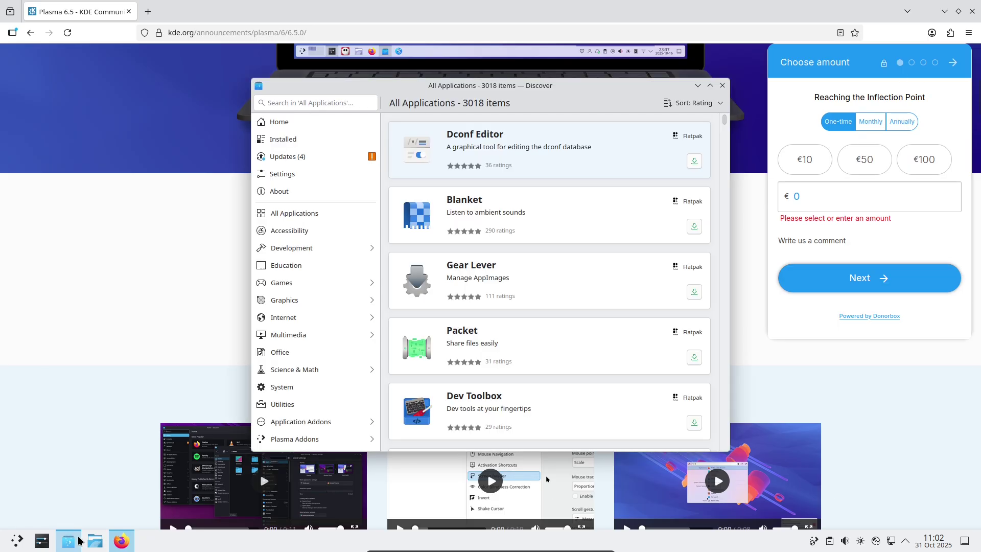
# Step: In maximized Discover, view the System upgrade's four packages, browse Application Addons, then close
pyautogui.click(709, 86)
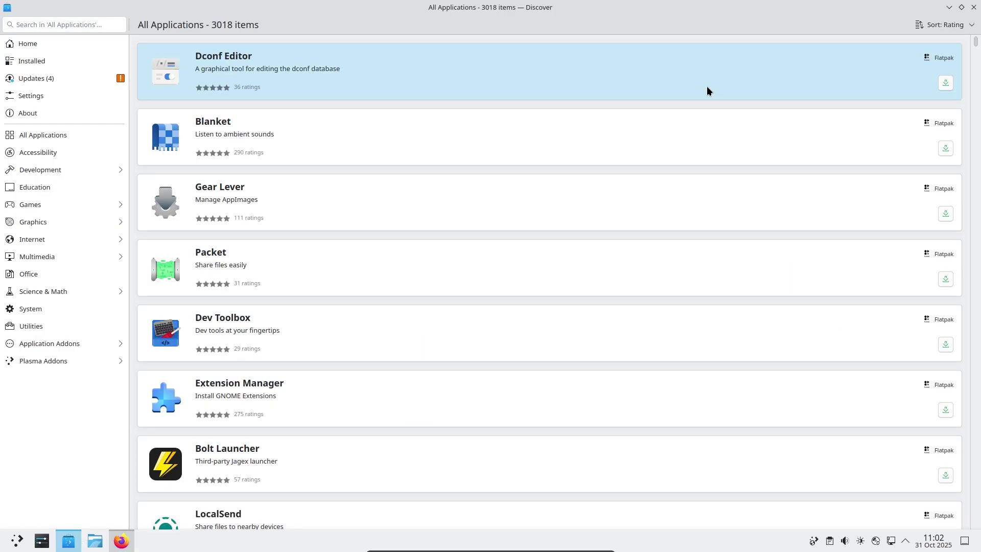
pyautogui.click(60, 78)
pyautogui.click(206, 73)
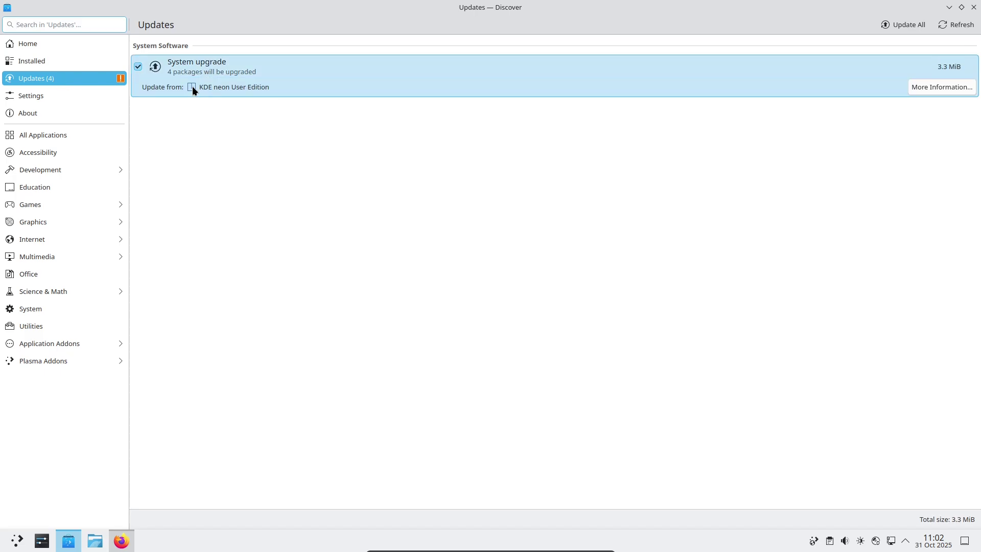
pyautogui.click(192, 85)
pyautogui.click(203, 71)
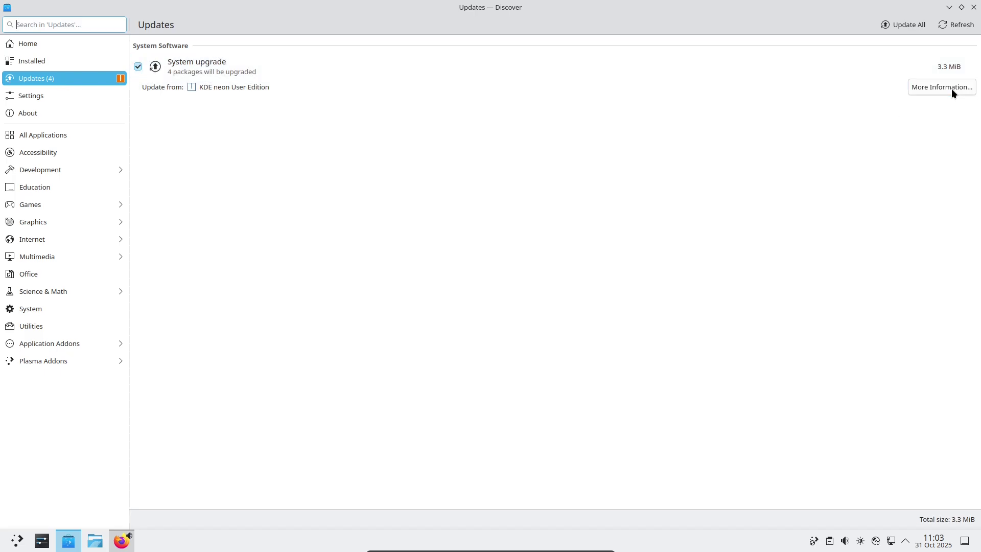
pyautogui.click(221, 80)
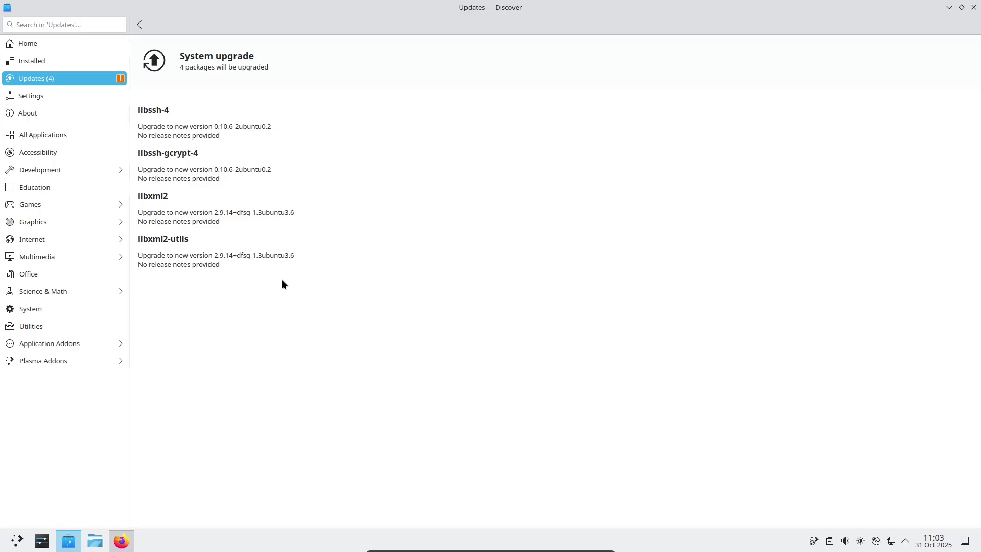
pyautogui.click(100, 339)
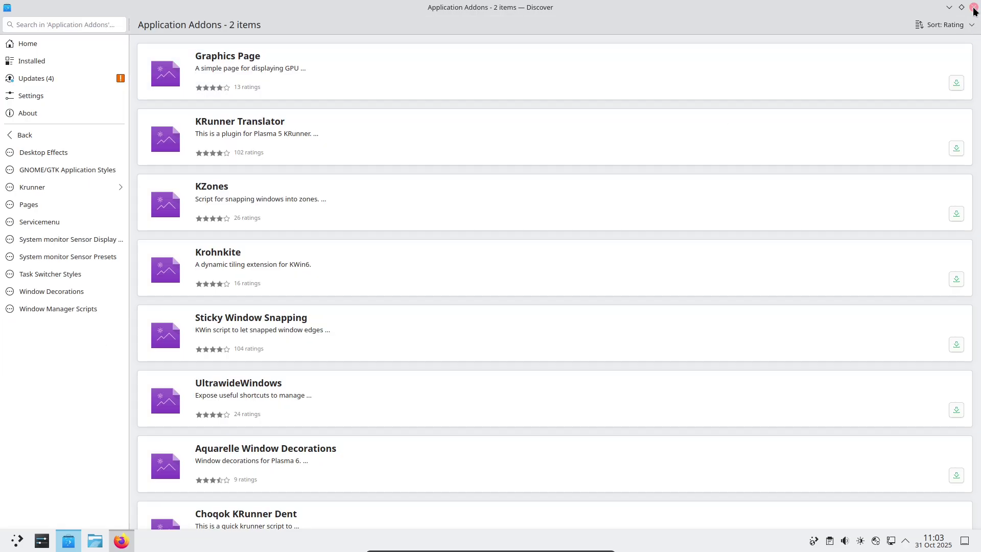
pyautogui.click(973, 7)
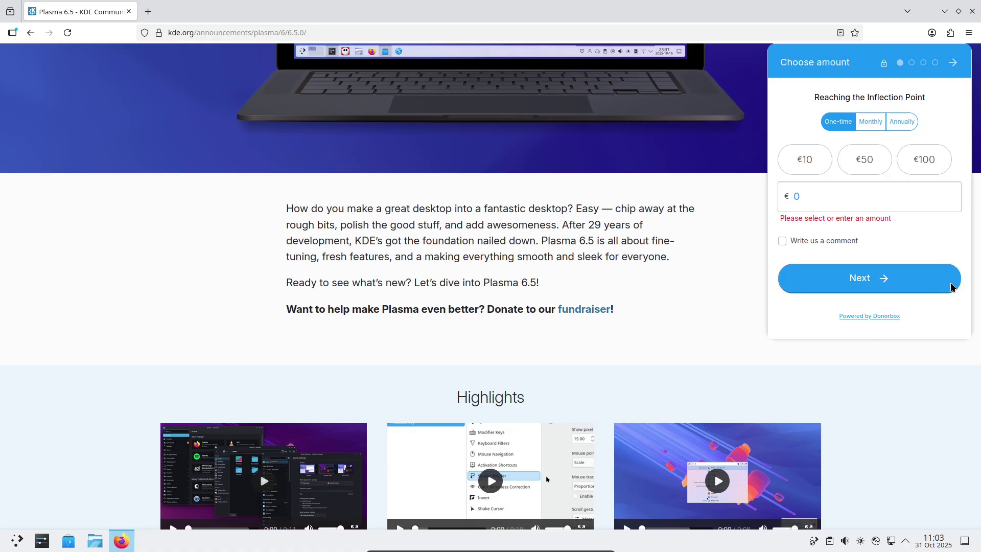
# Step: Glance at the announcement's New Features, then search the launcher for 'sett' and launch System Settings
pyautogui.click(979, 138)
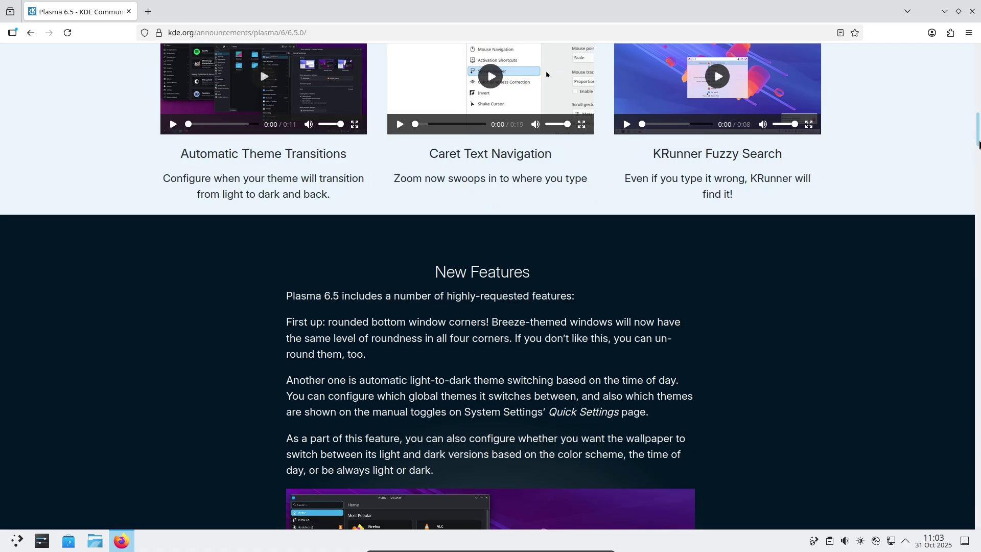
pyautogui.scroll(2, 978, 145)
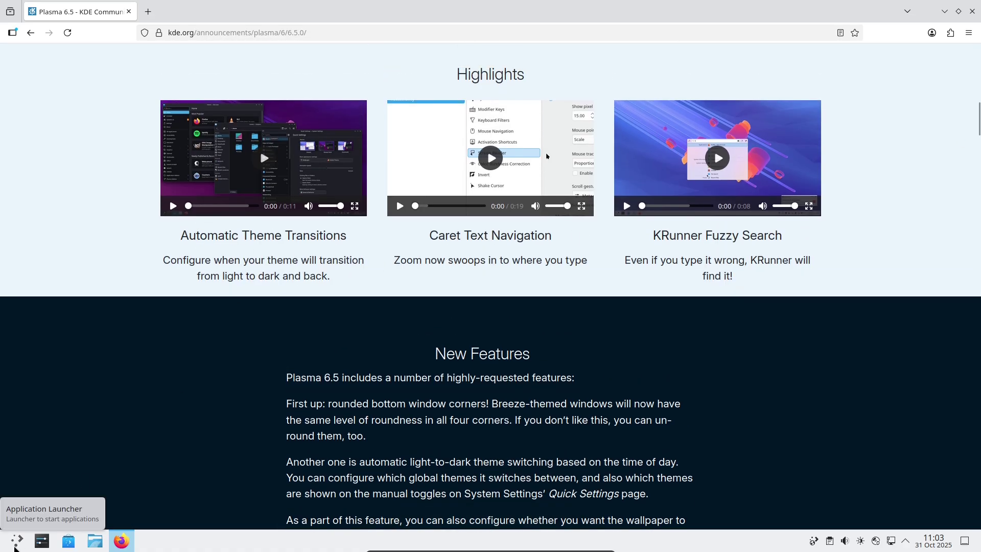
pyautogui.click(15, 545)
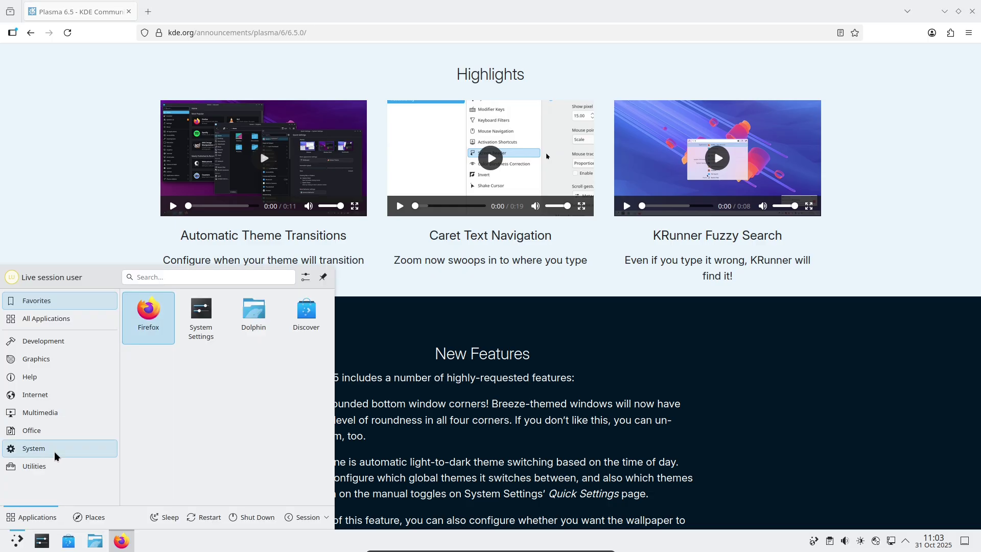
pyautogui.moveTo(56, 456)
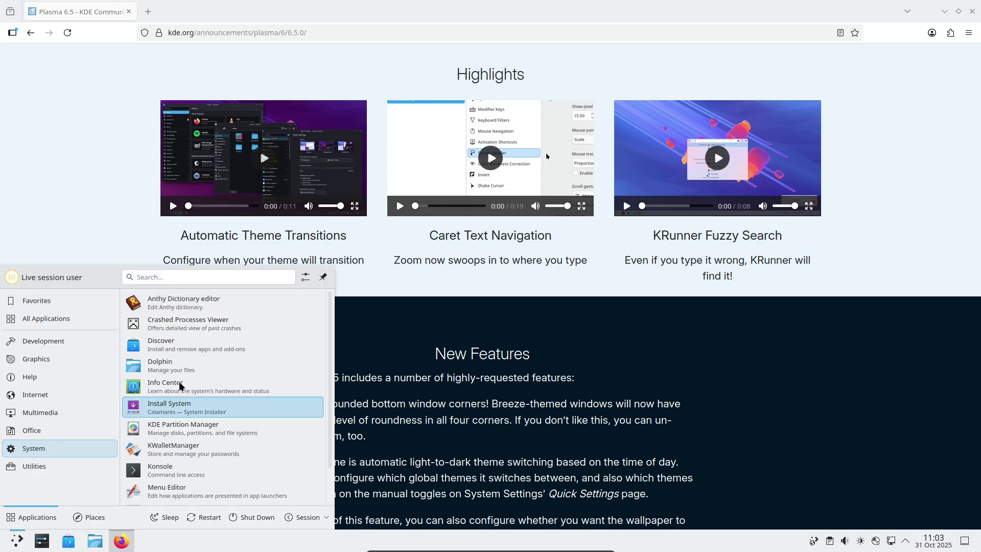
pyautogui.write('sett')
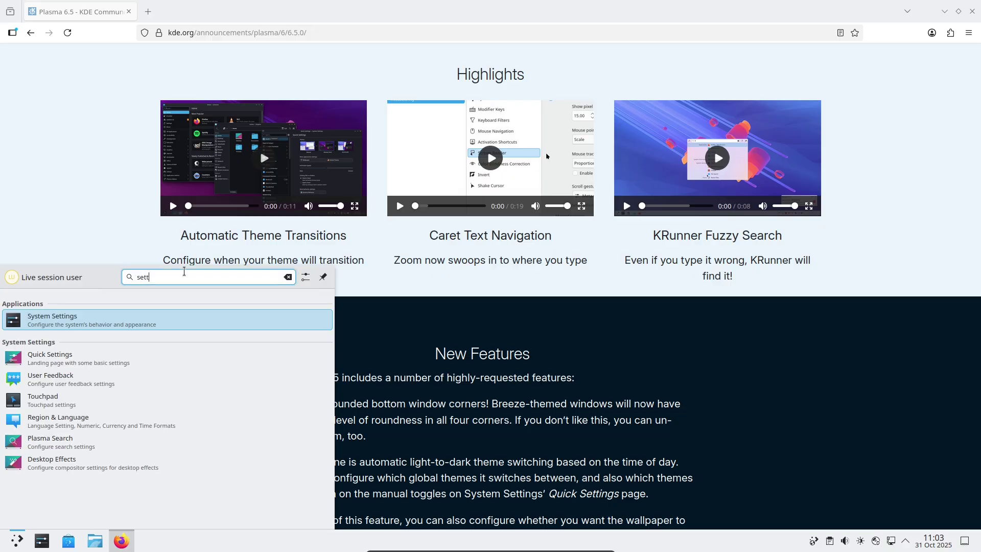
pyautogui.click(184, 322)
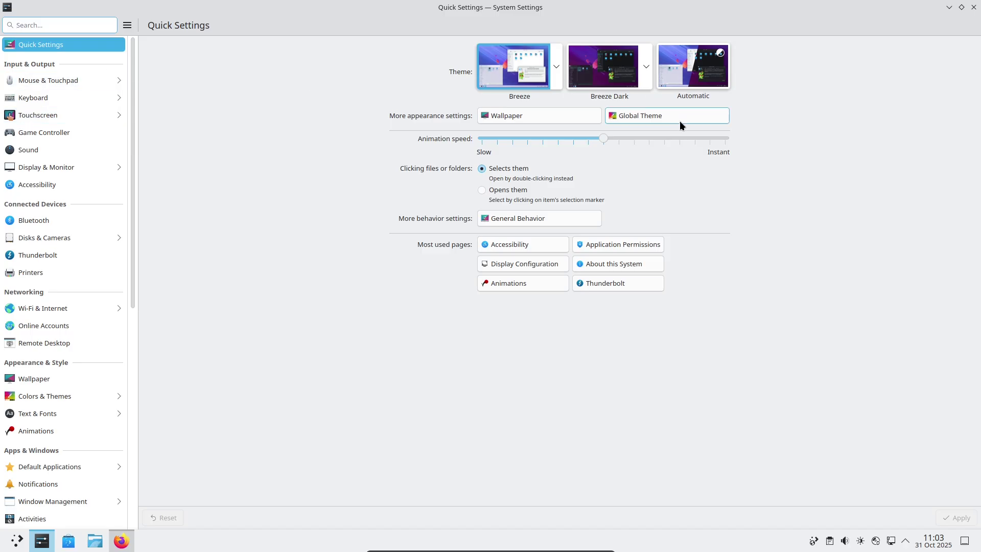
# Step: Compare Breeze and Breeze Dark variants, then choose and apply the Automatic theme
pyautogui.click(560, 76)
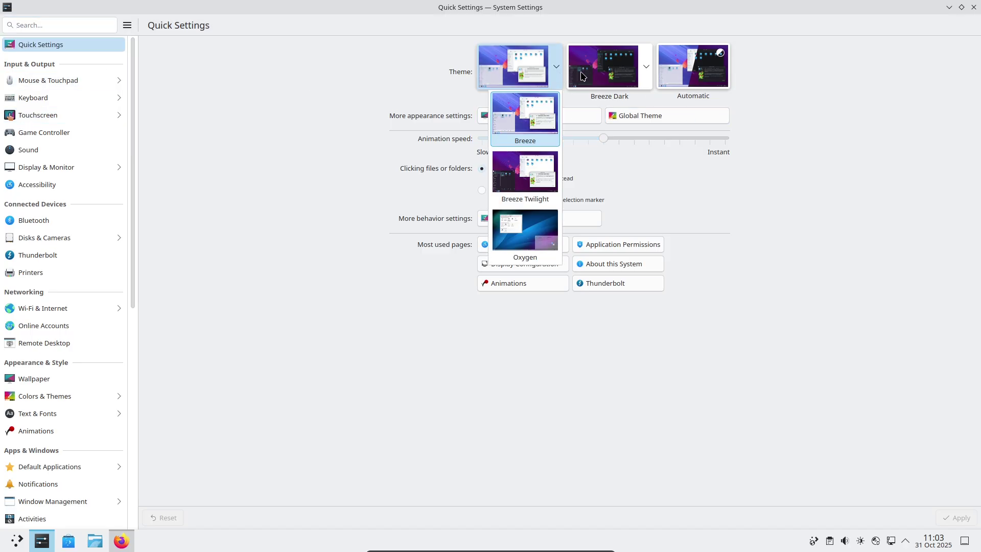
pyautogui.click(645, 66)
pyautogui.click(807, 96)
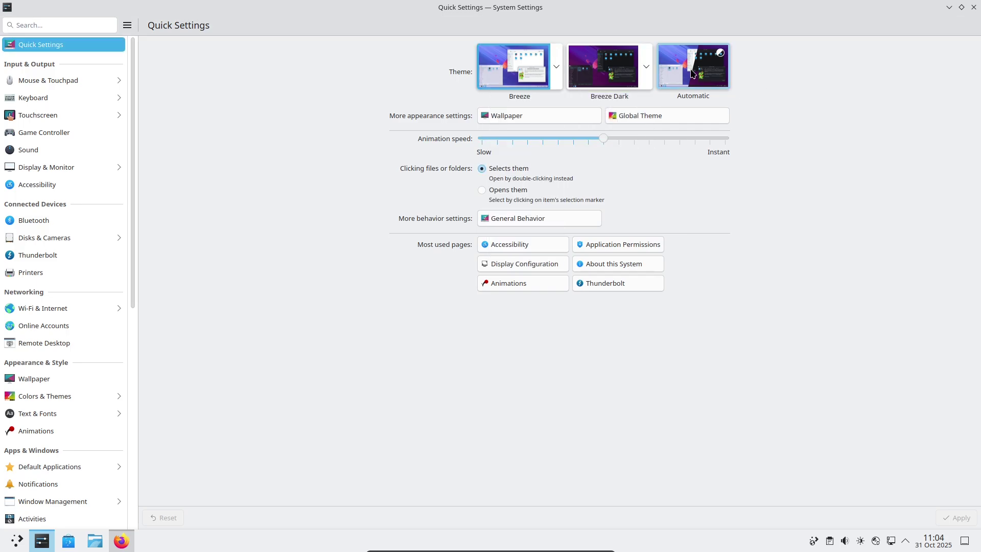
pyautogui.click(692, 73)
pyautogui.click(954, 519)
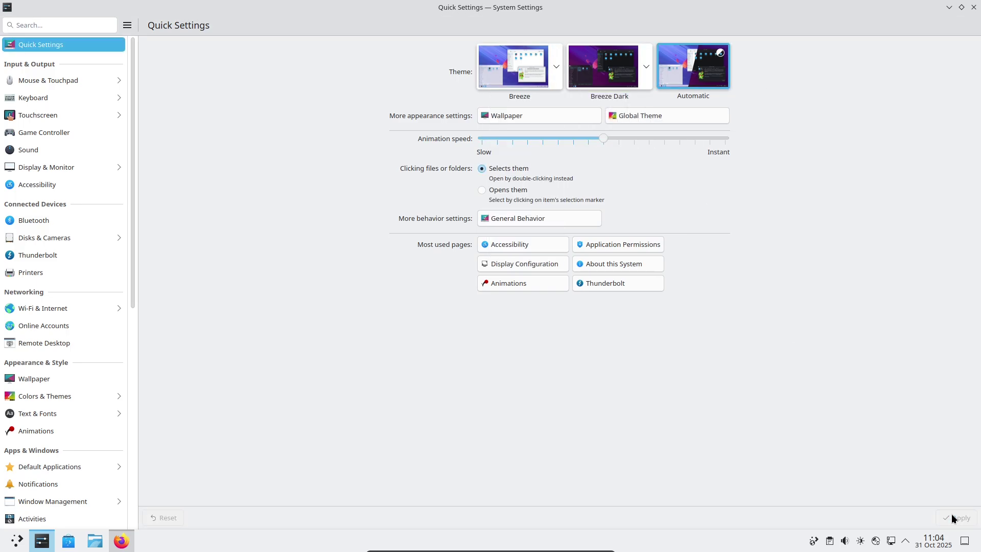
# Step: Browse General Behavior, Colors & Themes' colour schemes and Splash Screen, then close System Settings
pyautogui.click(580, 217)
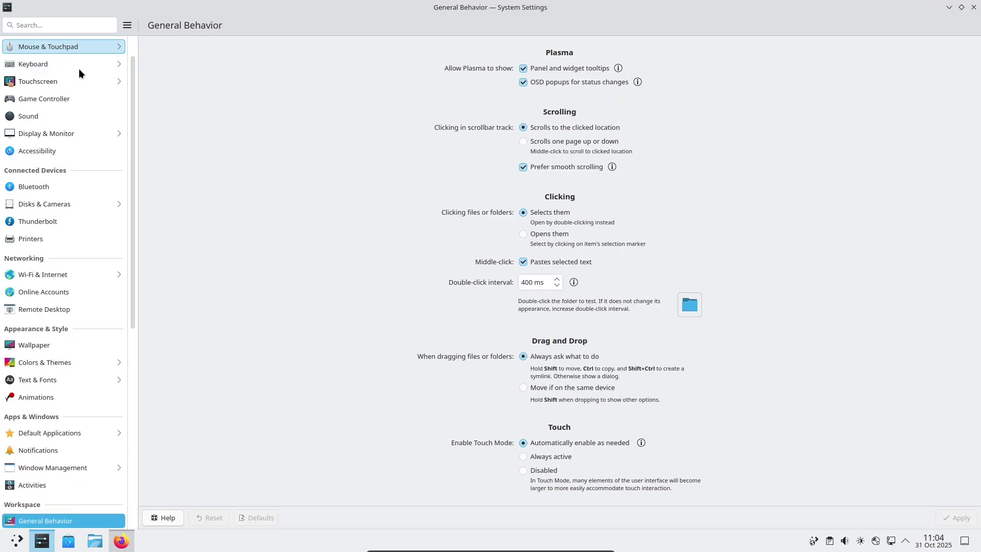
pyautogui.scroll(2, 130, 189)
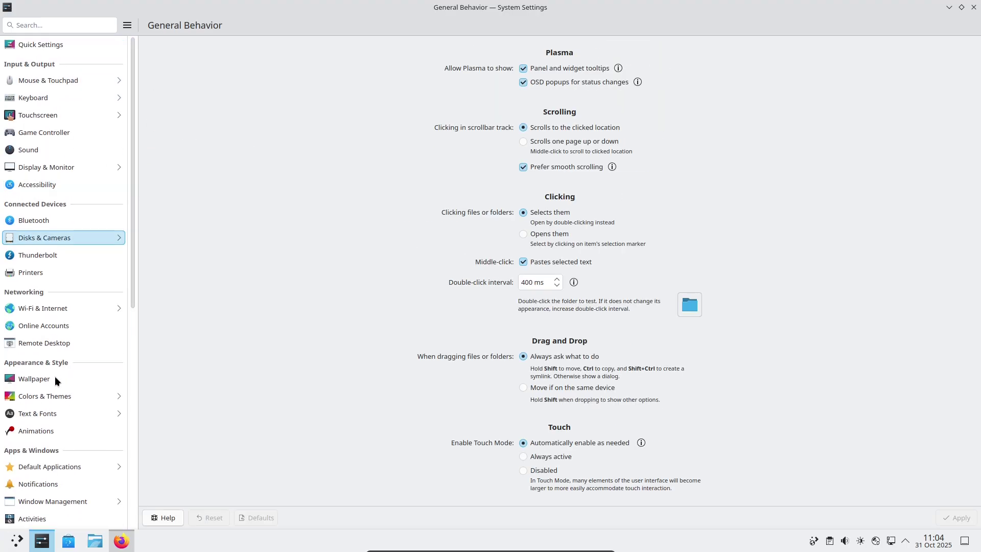
pyautogui.click(59, 393)
pyautogui.click(195, 62)
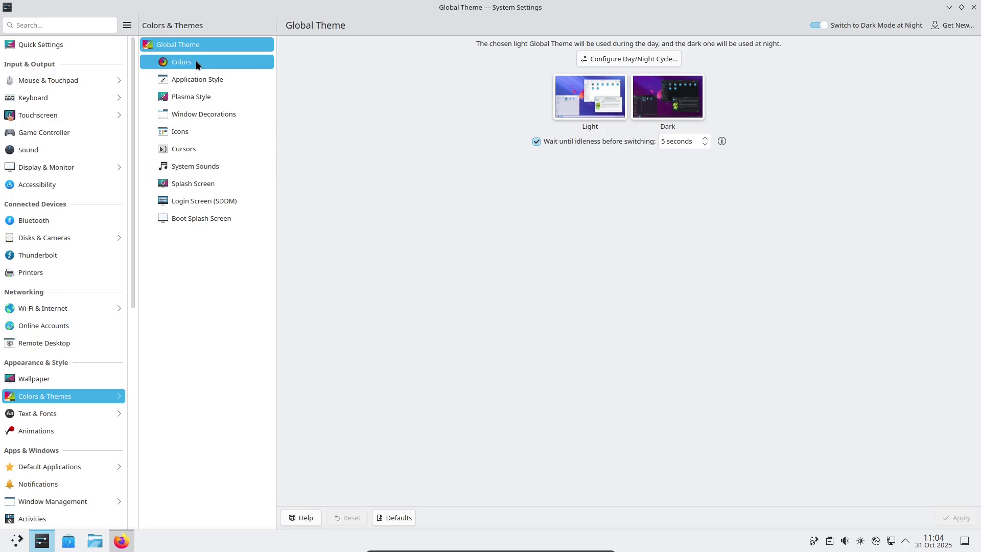
pyautogui.click(192, 184)
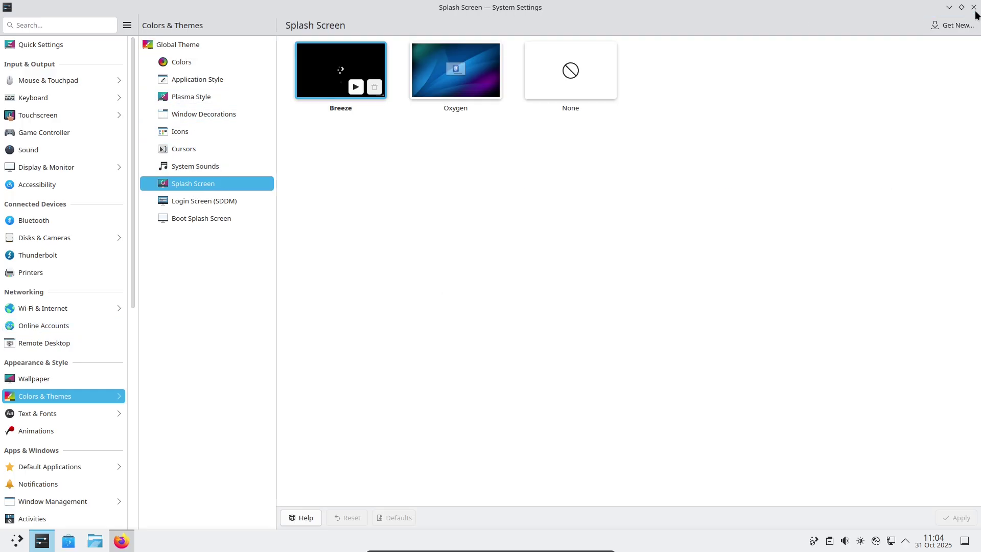
pyautogui.click(975, 10)
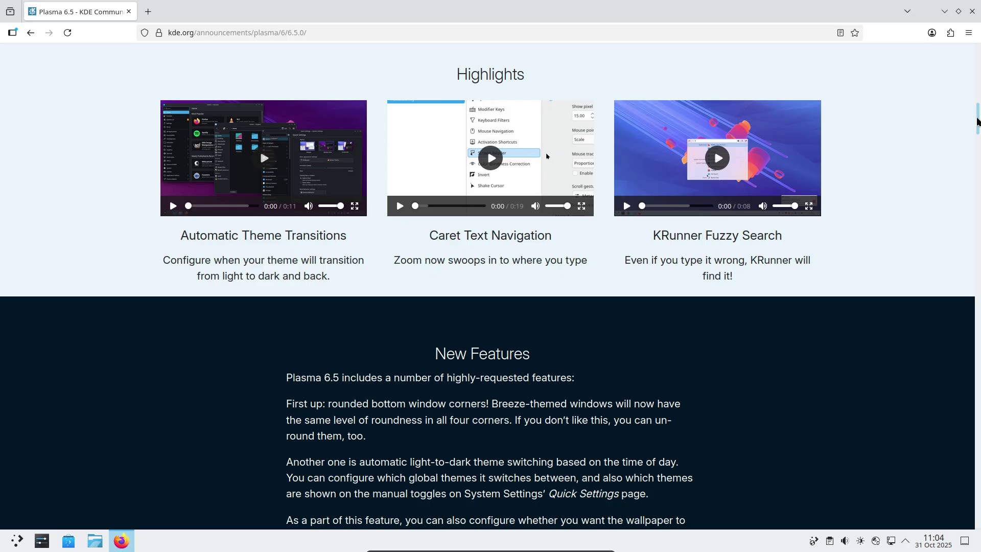
# Step: Scroll the kde.org Plasma 6.5 announcement from Highlights down to the KRunner screenshot
pyautogui.moveTo(977, 121); pyautogui.dragTo(959, 344)
pyautogui.scroll(-2, 960, 341)
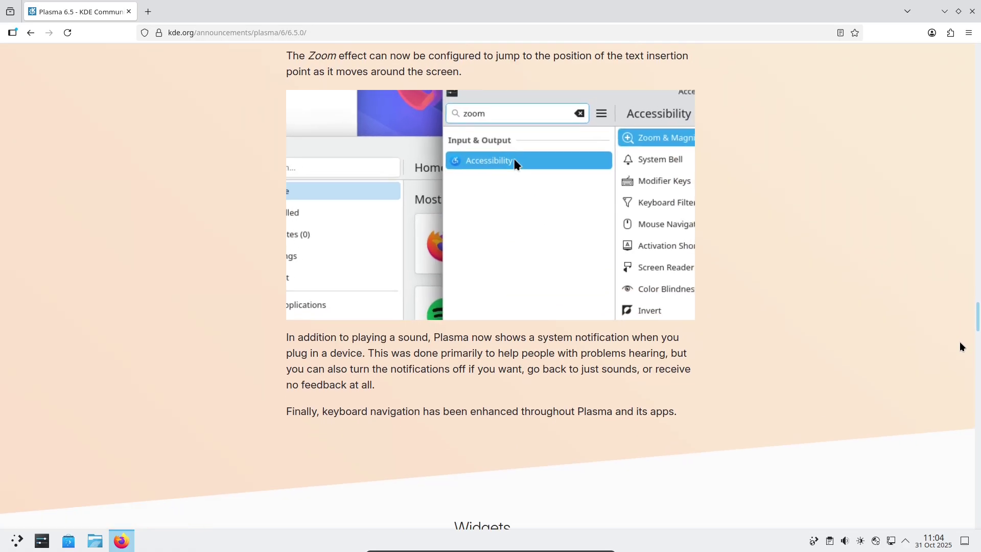
pyautogui.scroll(-4, 955, 363)
pyautogui.scroll(-8, 950, 388)
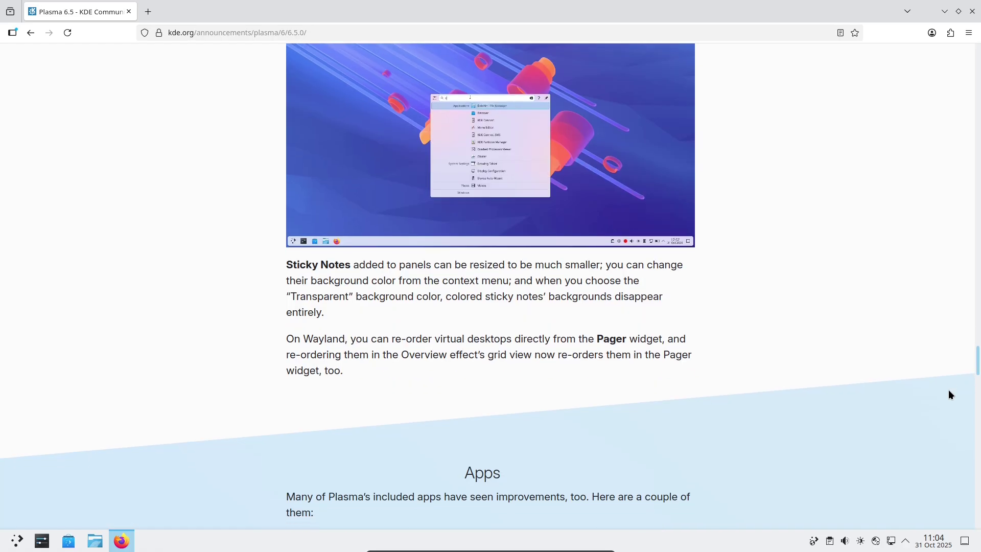
pyautogui.scroll(2, 950, 389)
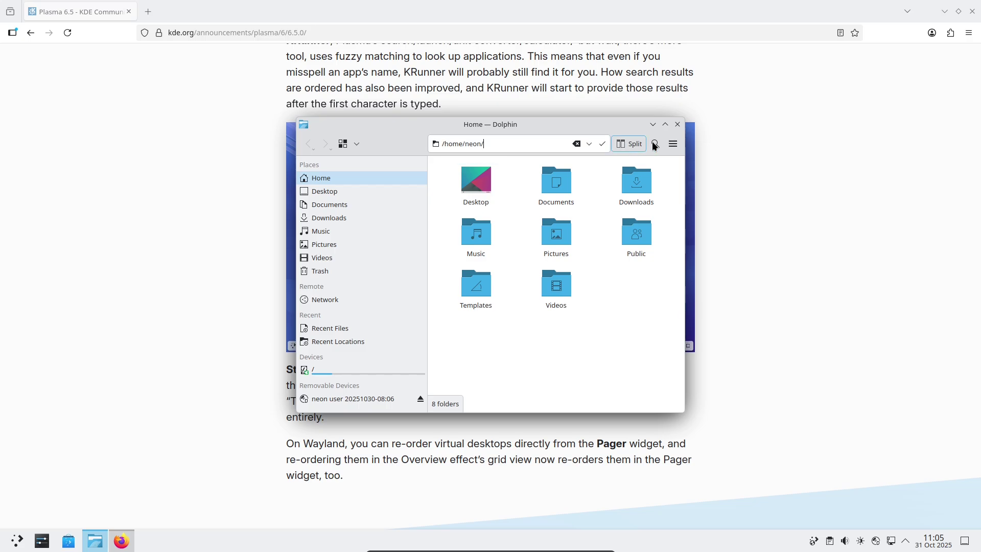
# Step: Search the Home folder for 'kernel' (no matches), then show the About Dolphin information
pyautogui.click(655, 145)
pyautogui.write('kerne')
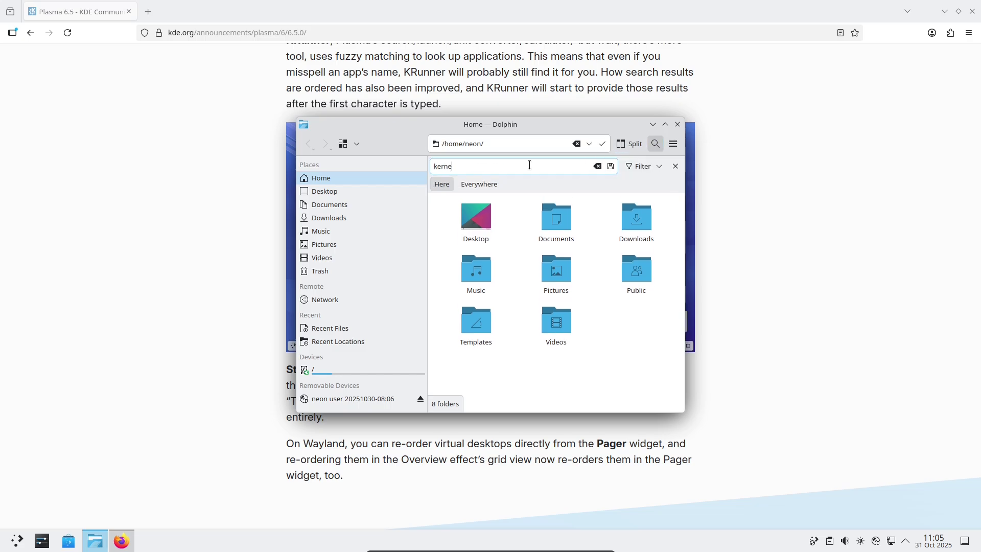
pyautogui.write('l')
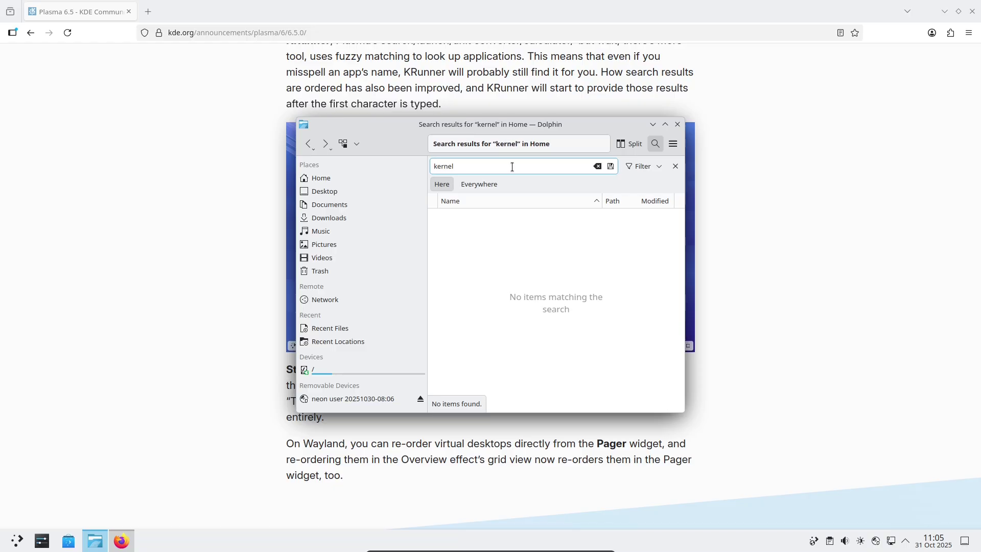
pyautogui.click(673, 144)
pyautogui.moveTo(794, 302)
pyautogui.click(868, 380)
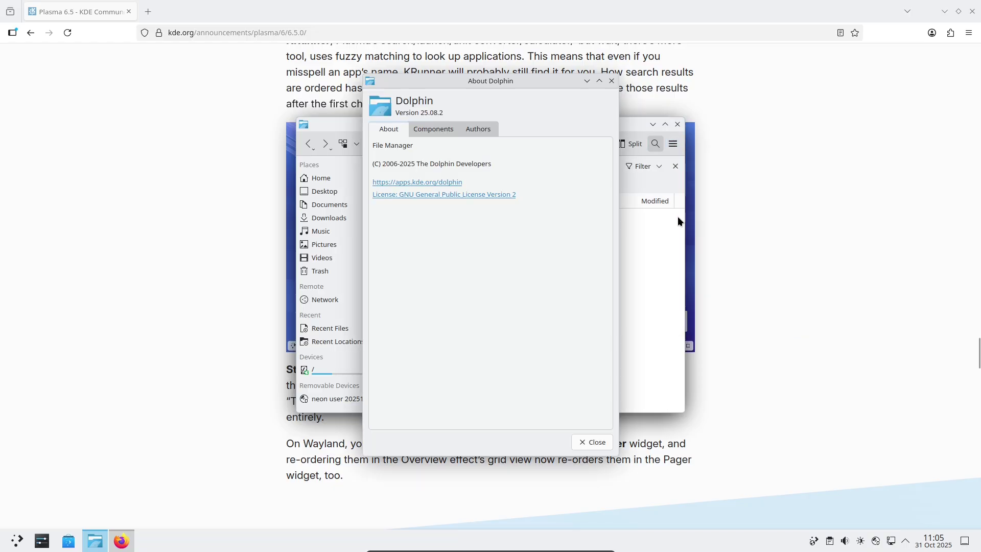
# Step: Close About Dolphin and the Dolphin window, then try a 'kru' launcher search and dismiss it
pyautogui.click(611, 80)
pyautogui.click(677, 124)
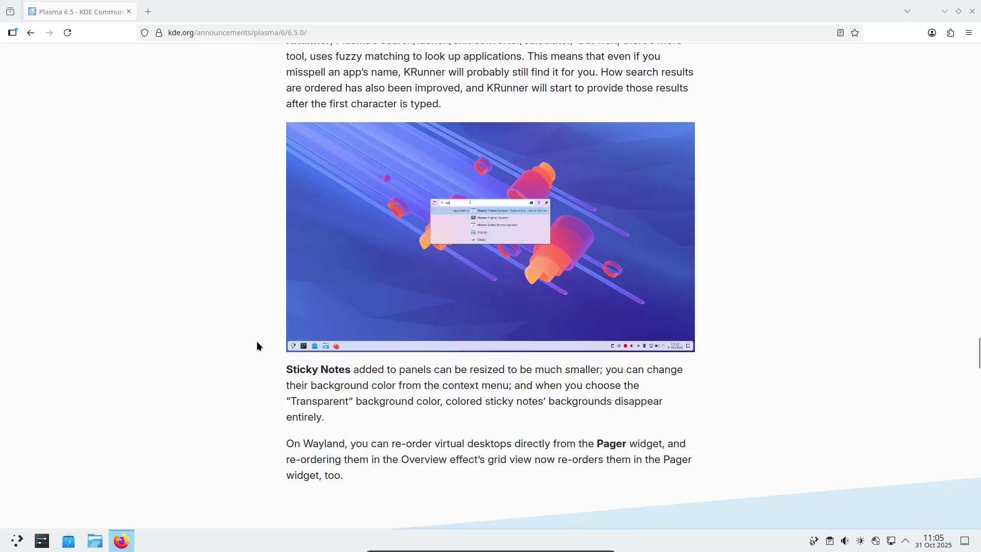
pyautogui.press('super')
pyautogui.write('k')
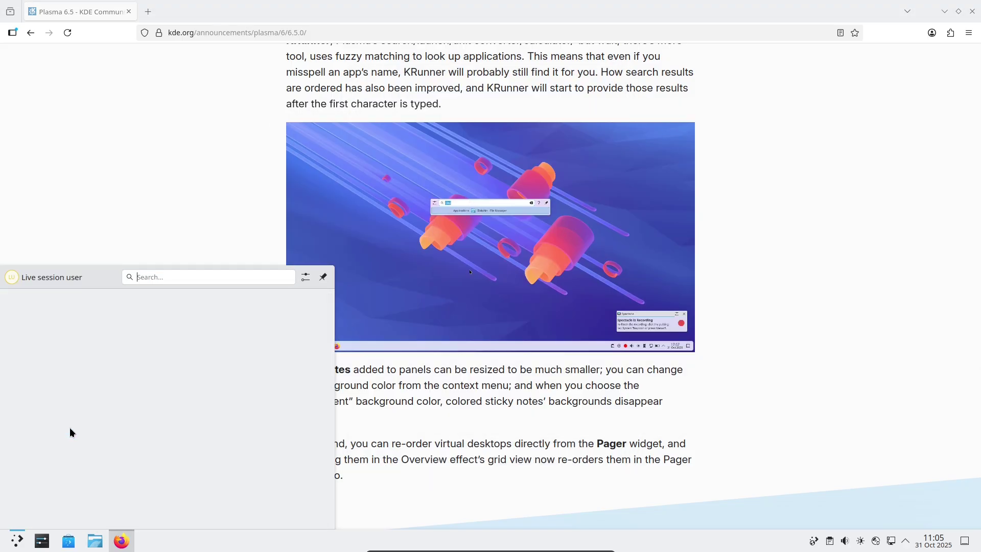
pyautogui.write('ru')
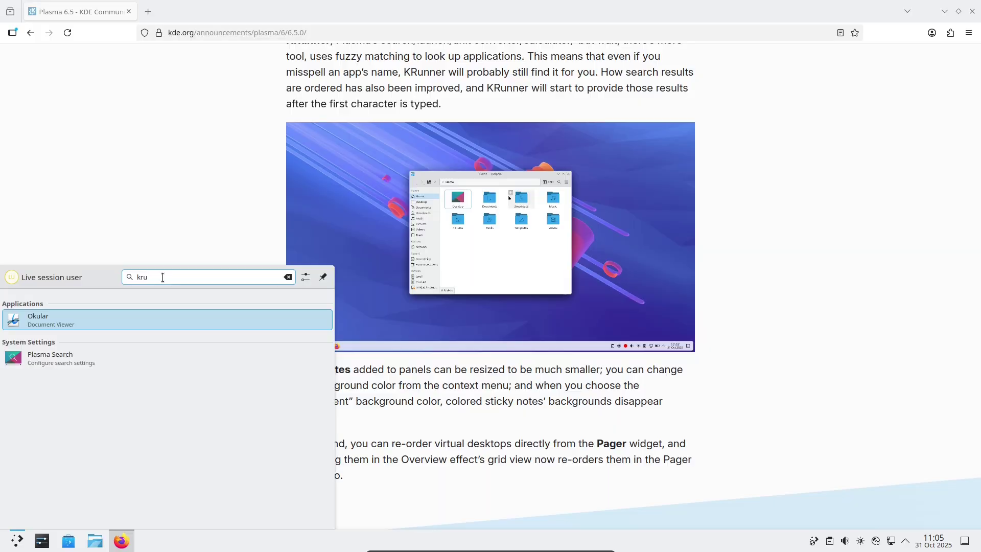
pyautogui.press('Escape')
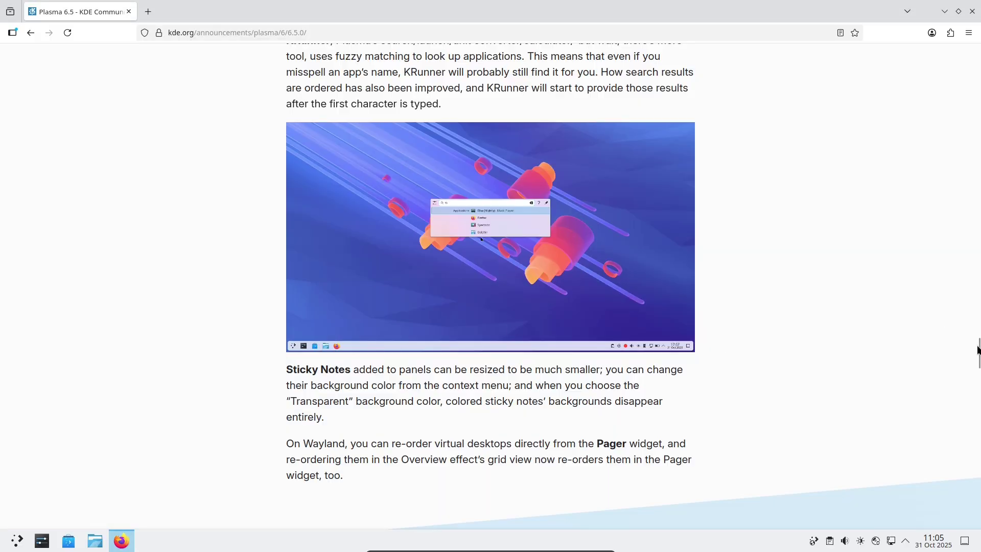
# Step: Start Emoji Selector from the launcher's All Applications list
pyautogui.moveTo(976, 362); pyautogui.dragTo(975, 388)
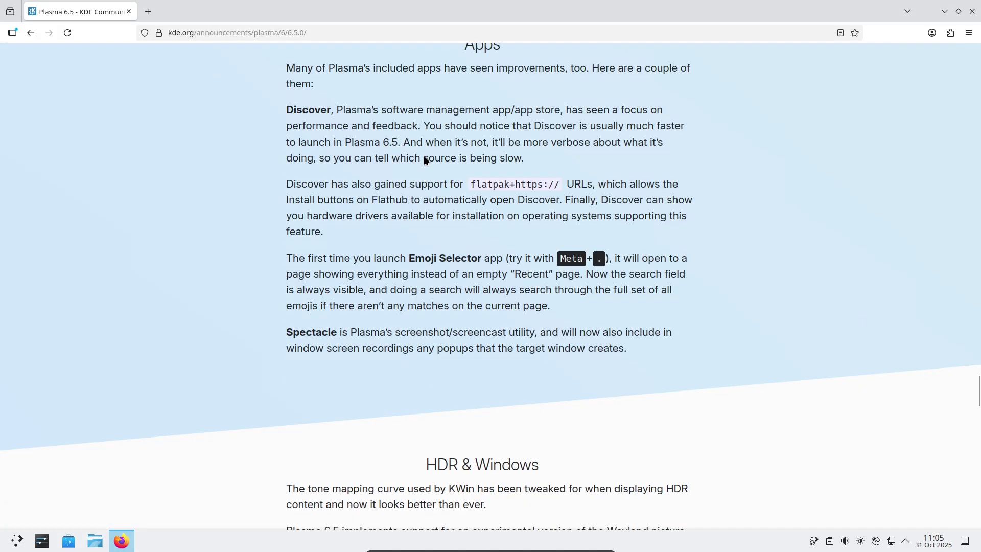
pyautogui.click(17, 542)
pyautogui.click(105, 322)
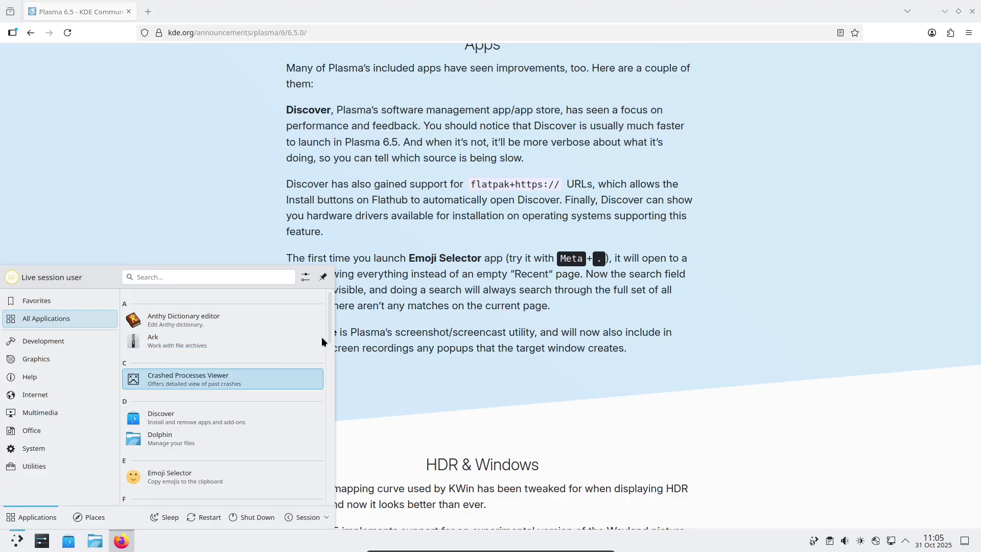
pyautogui.moveTo(321, 341); pyautogui.dragTo(332, 300)
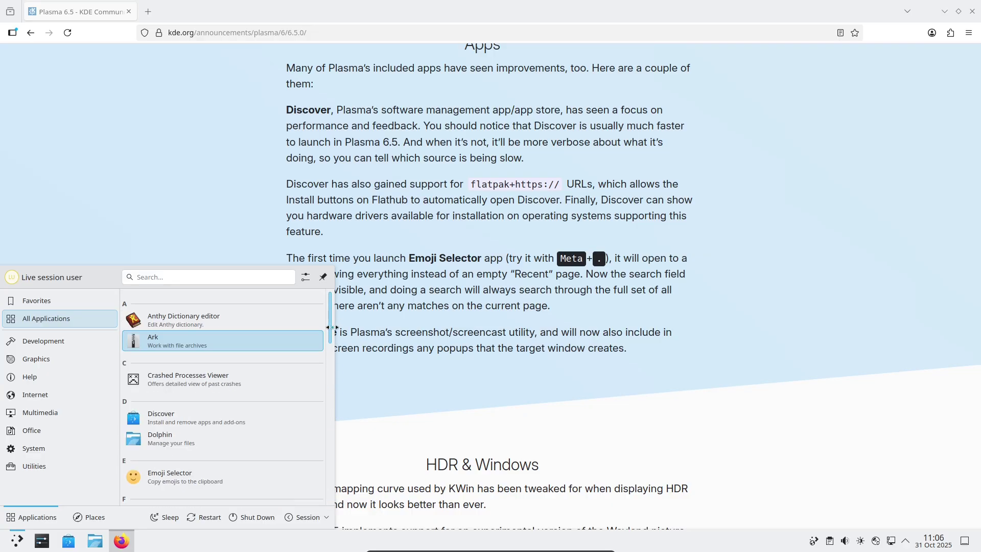
pyautogui.click(184, 475)
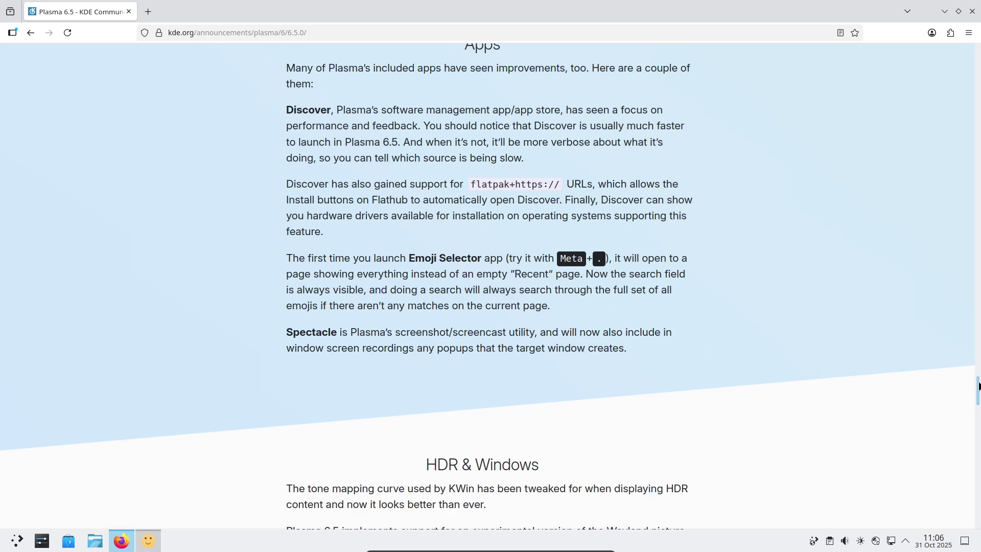
# Step: Close Emoji Selector and Firefox, then choose Shut Down from the Application Launcher
pyautogui.scroll(-7, 978, 386)
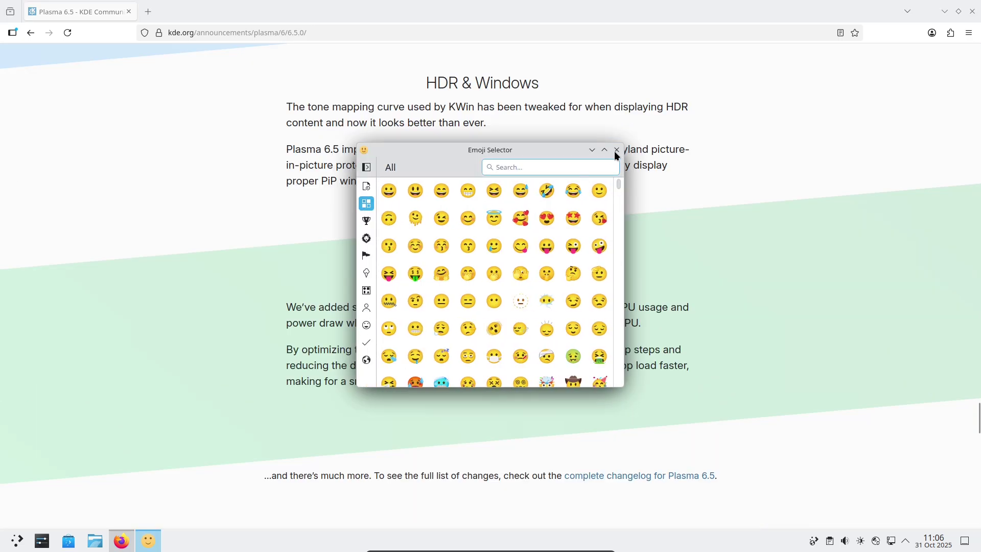
pyautogui.click(616, 151)
pyautogui.moveTo(978, 411); pyautogui.dragTo(977, 48)
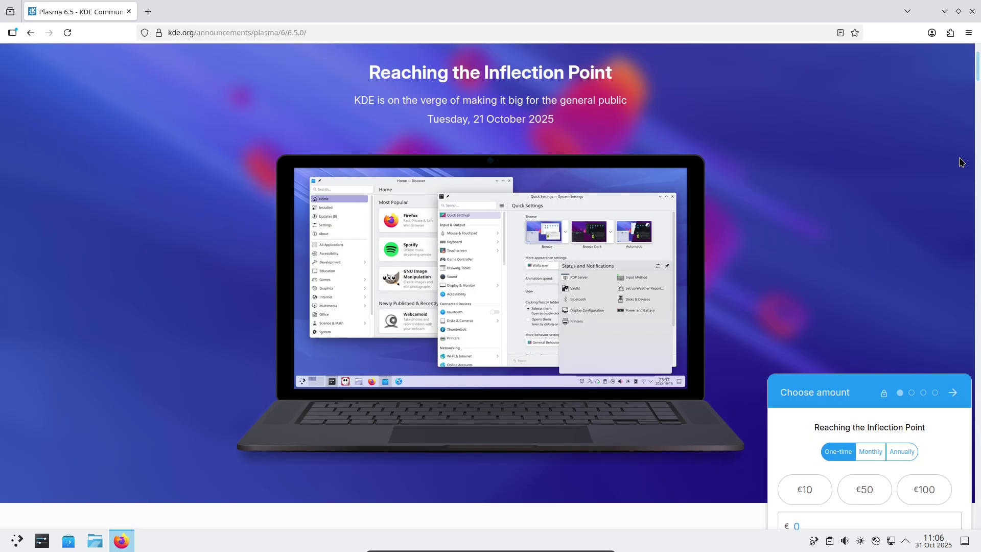
pyautogui.click(973, 13)
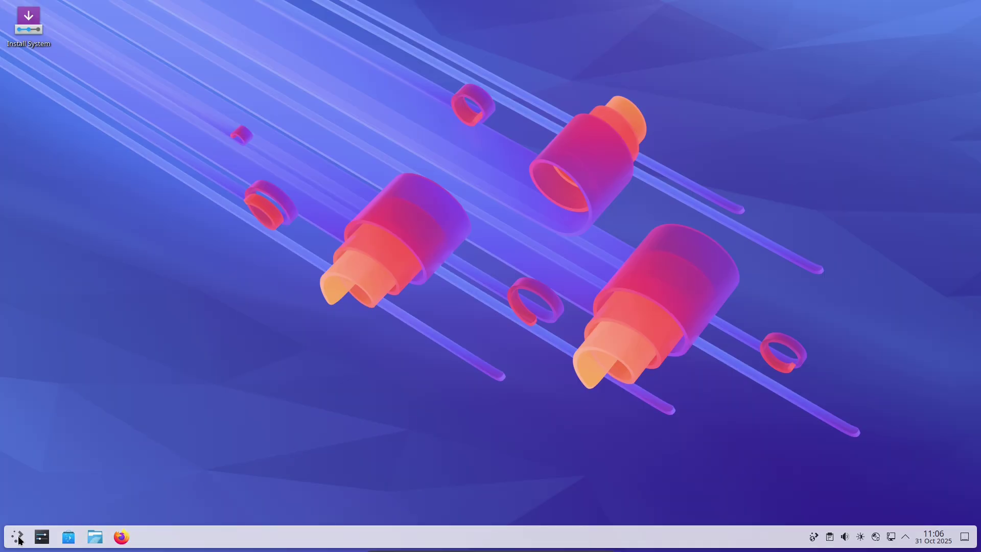
pyautogui.click(19, 539)
pyautogui.click(273, 507)
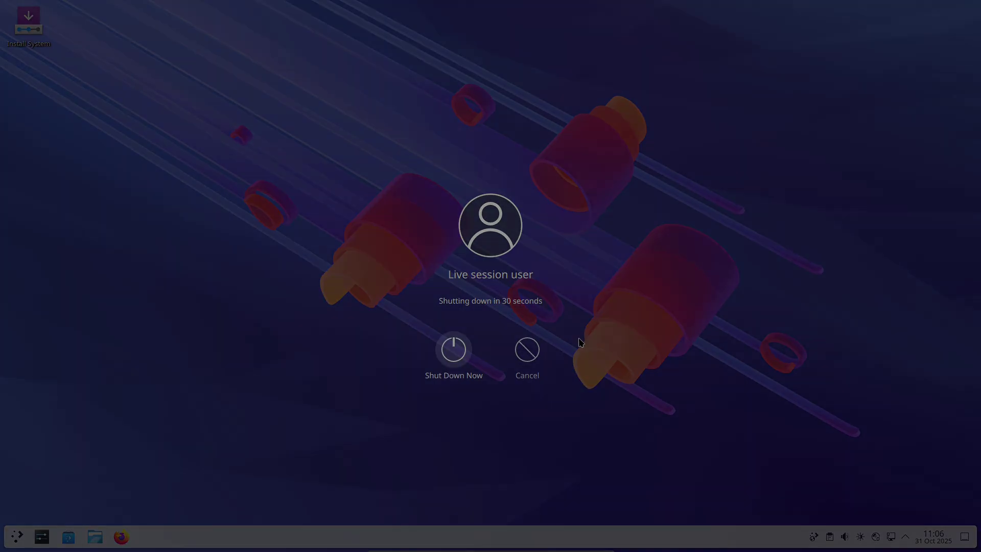